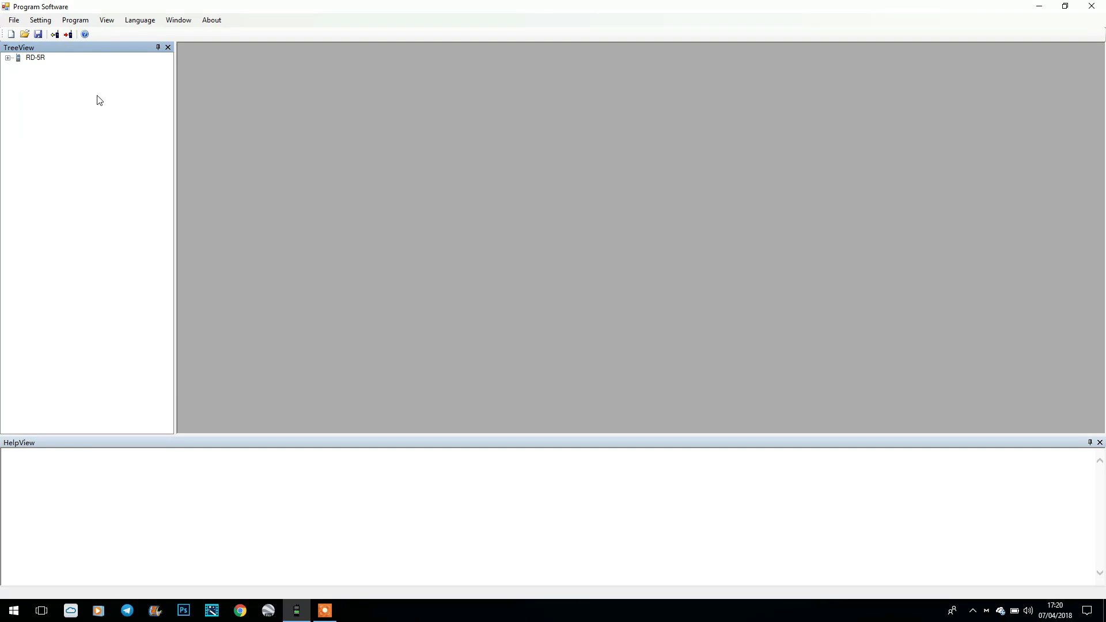
- Expand the RD-5R settings tree, view the radio's Basic Information, and close it
{"action": "left_click", "coordinate": [8, 58]}
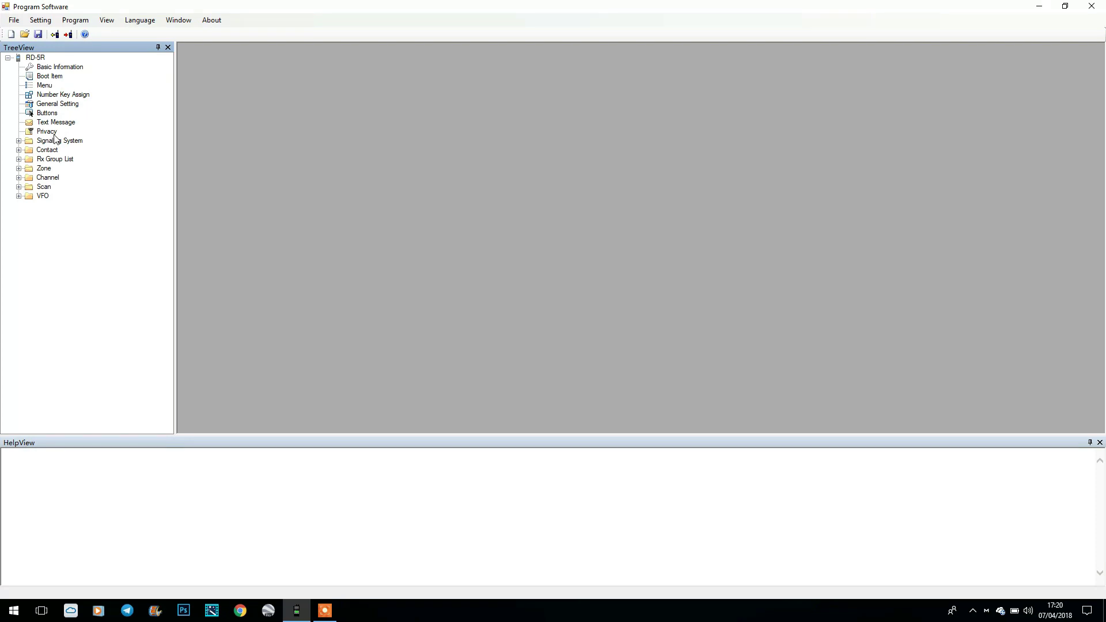
{"action": "double_click", "coordinate": [56, 68]}
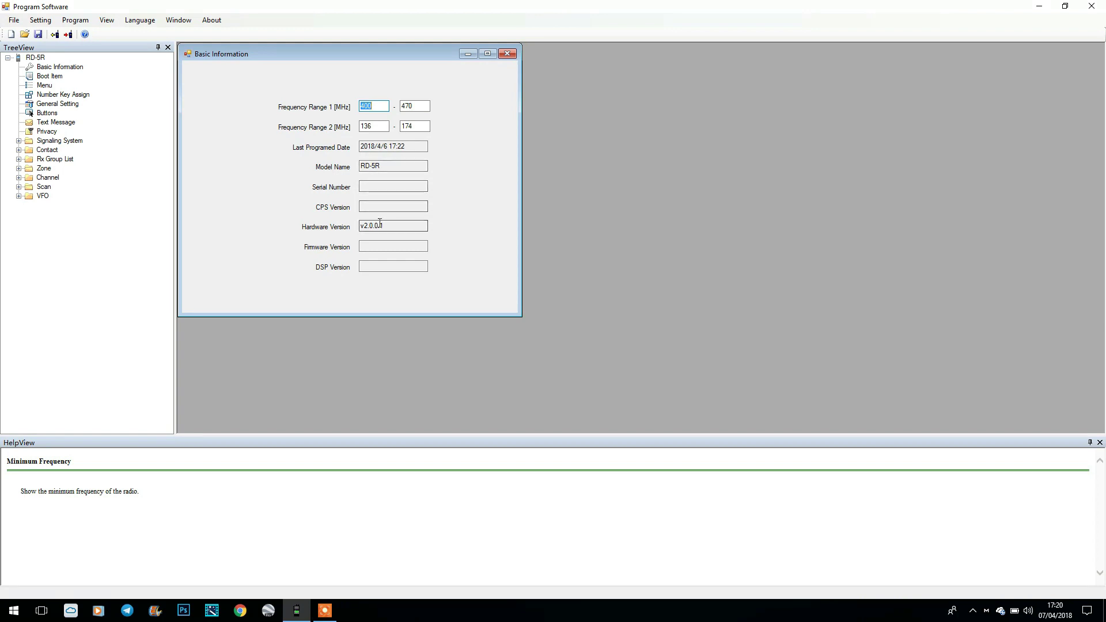
{"action": "left_click", "coordinate": [516, 56]}
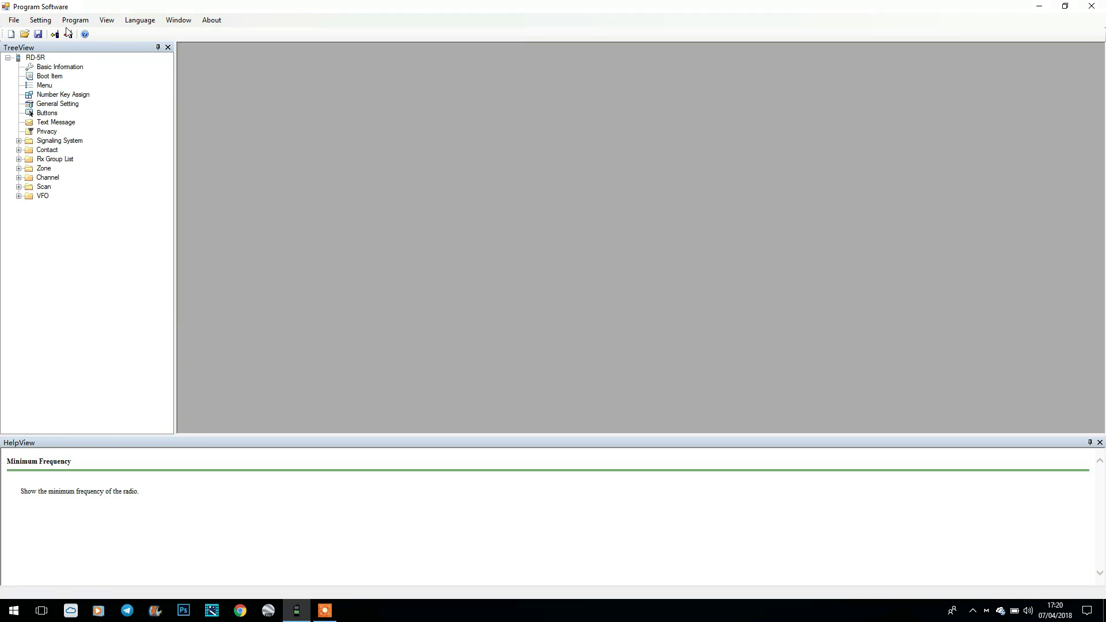
- Review the Menu settings, toggling the Radio Enable and Vox options off and back on to read their help
{"action": "left_click", "coordinate": [45, 85]}
{"action": "double_click", "coordinate": [45, 85]}
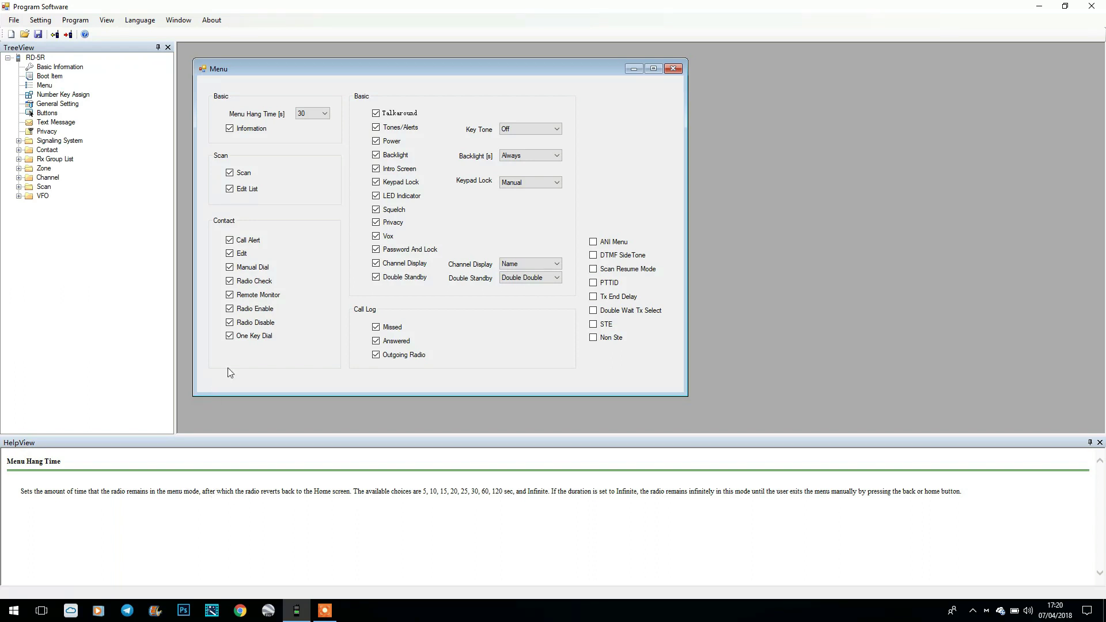
{"action": "left_click", "coordinate": [231, 310]}
{"action": "left_click", "coordinate": [233, 311]}
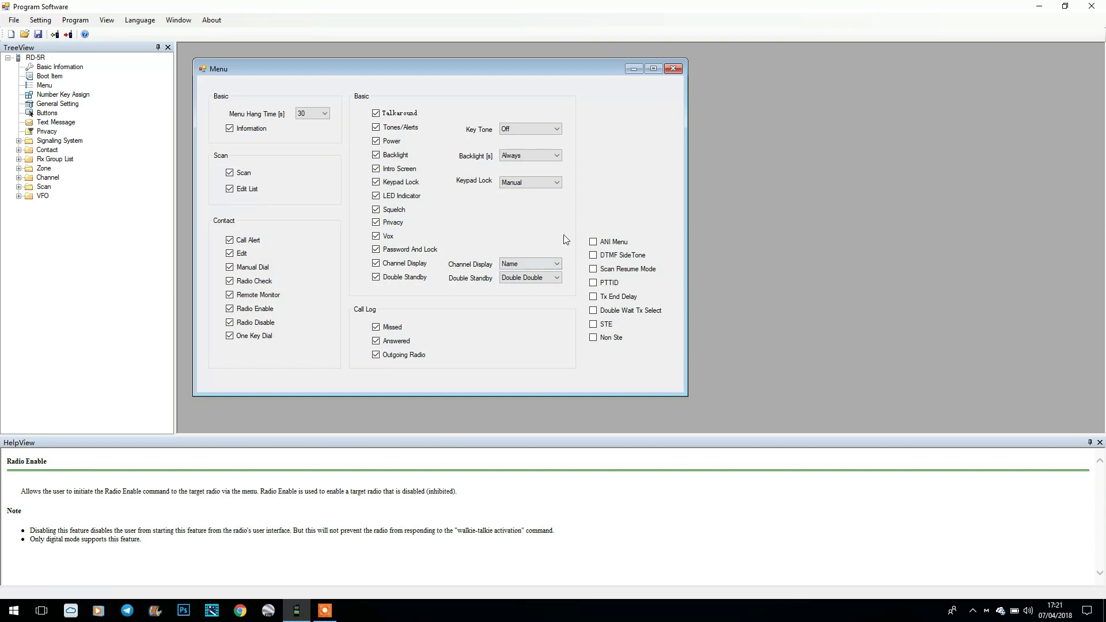
{"action": "left_click", "coordinate": [377, 238]}
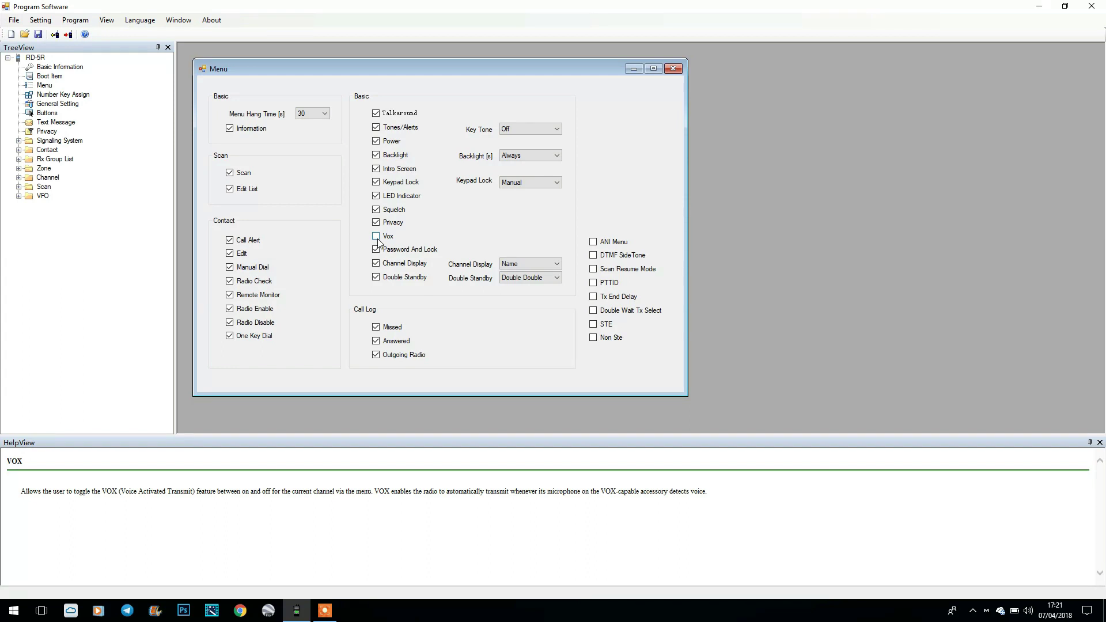
{"action": "left_click", "coordinate": [377, 237]}
- Review the Boot Item intro screen choices, keep Char String selected, and close the Boot Item and Menu settings
{"action": "double_click", "coordinate": [50, 76]}
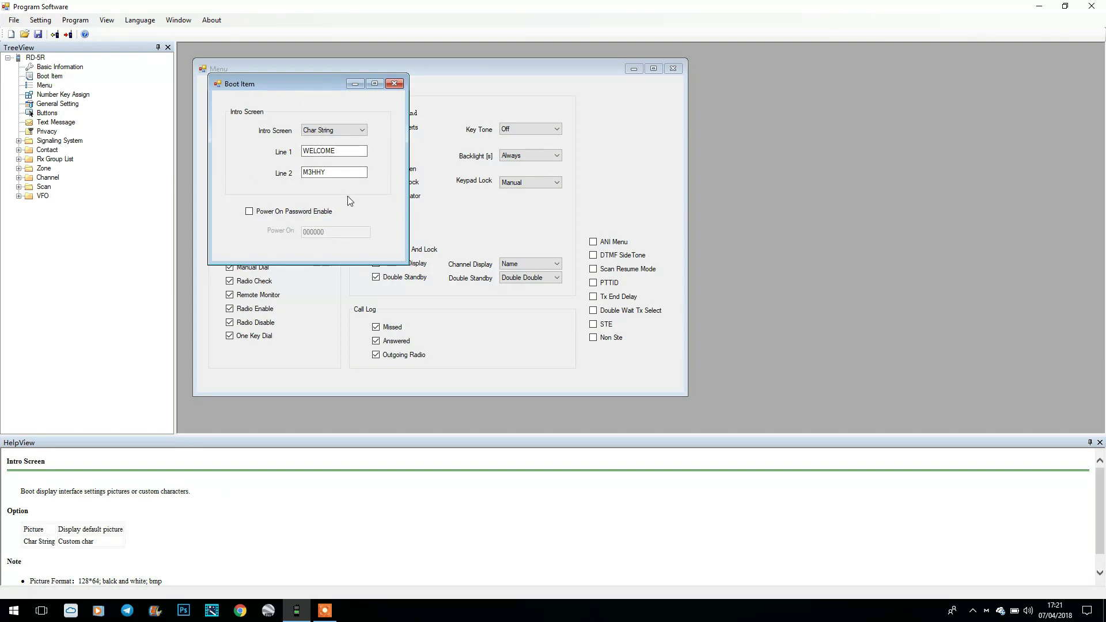
{"action": "left_click", "coordinate": [351, 131]}
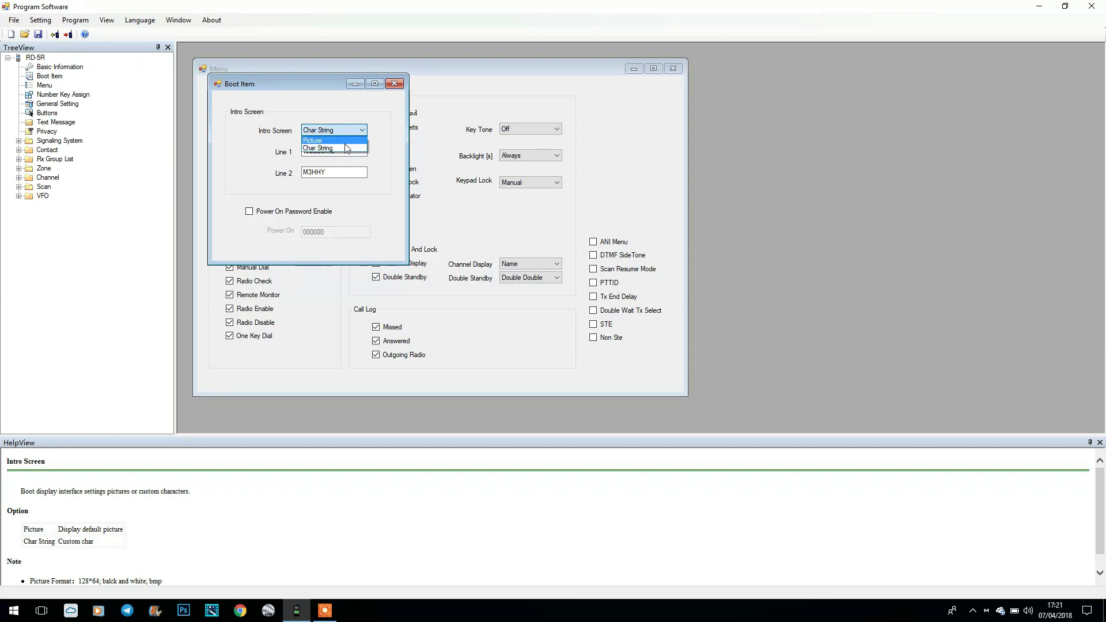
{"action": "left_click", "coordinate": [345, 148]}
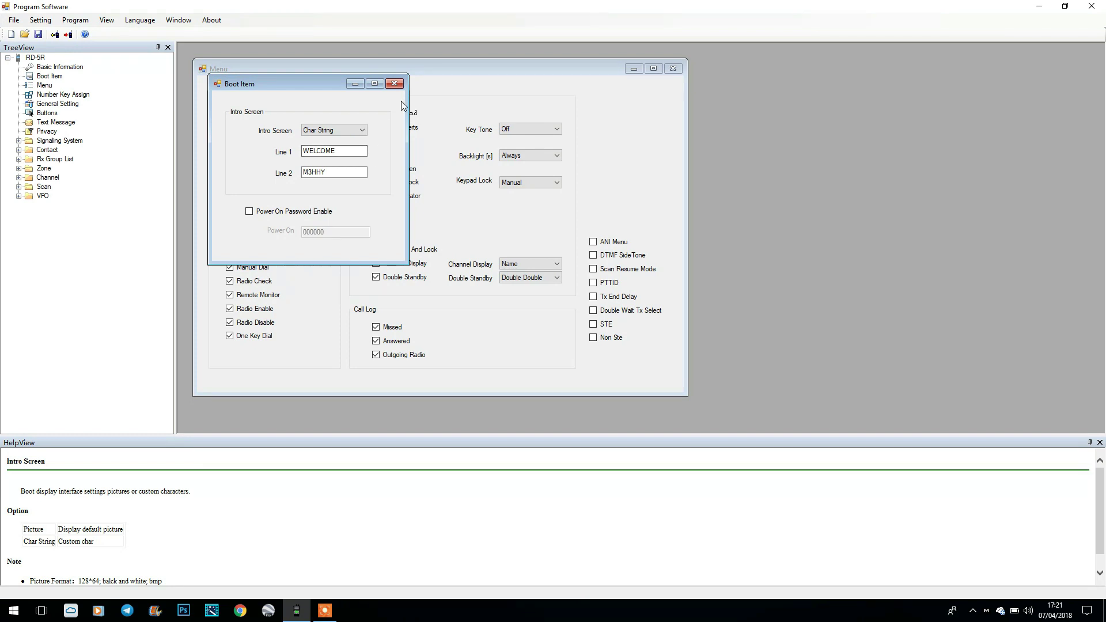
{"action": "left_click", "coordinate": [394, 83]}
{"action": "left_click", "coordinate": [672, 69]}
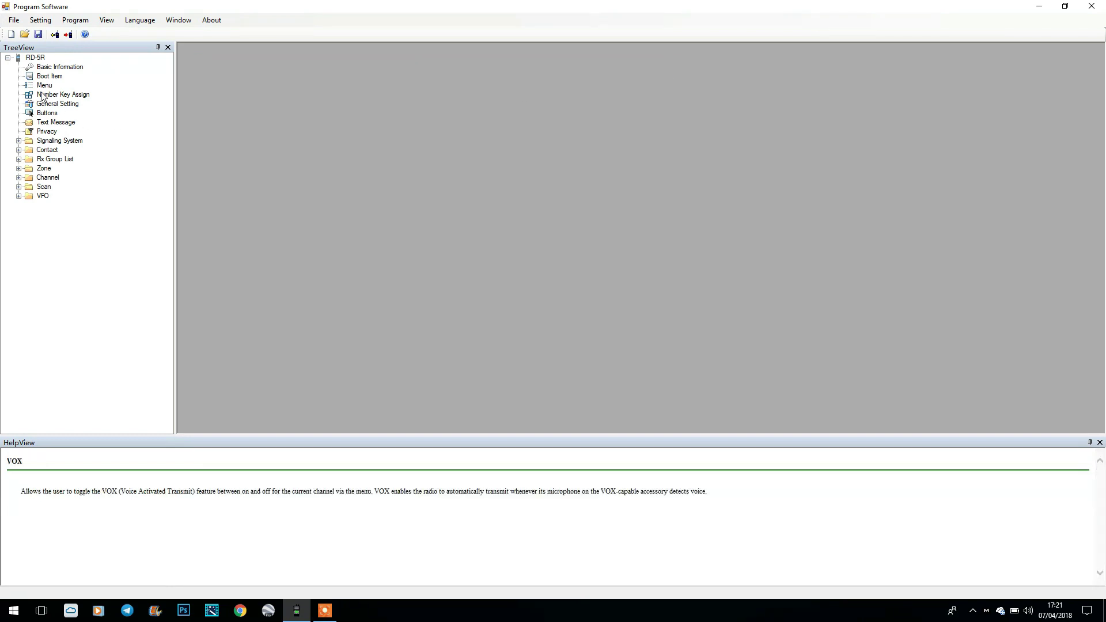
- View the contacts available for Number Key 0 in Number Key Assign, leave it at None, and close the window
{"action": "double_click", "coordinate": [41, 95]}
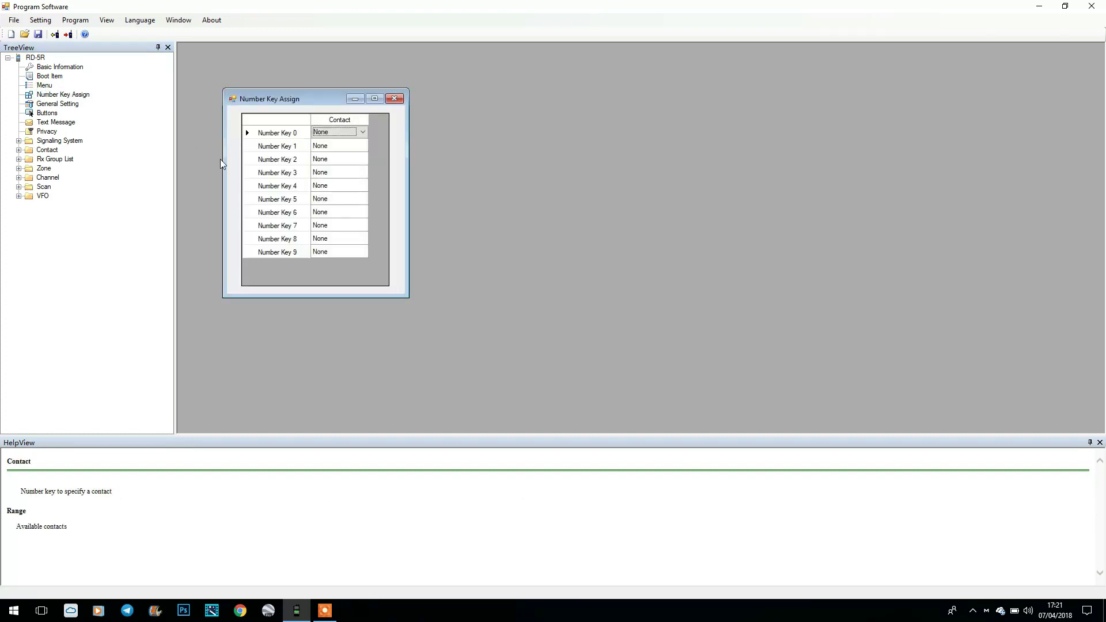
{"action": "left_click", "coordinate": [332, 133]}
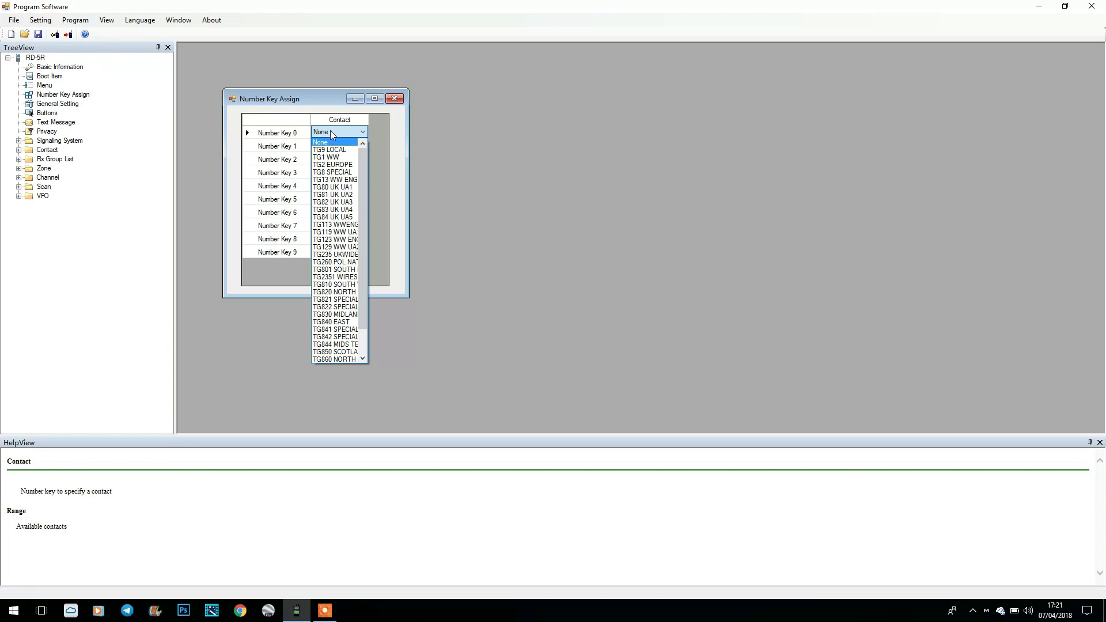
{"action": "left_click", "coordinate": [332, 134]}
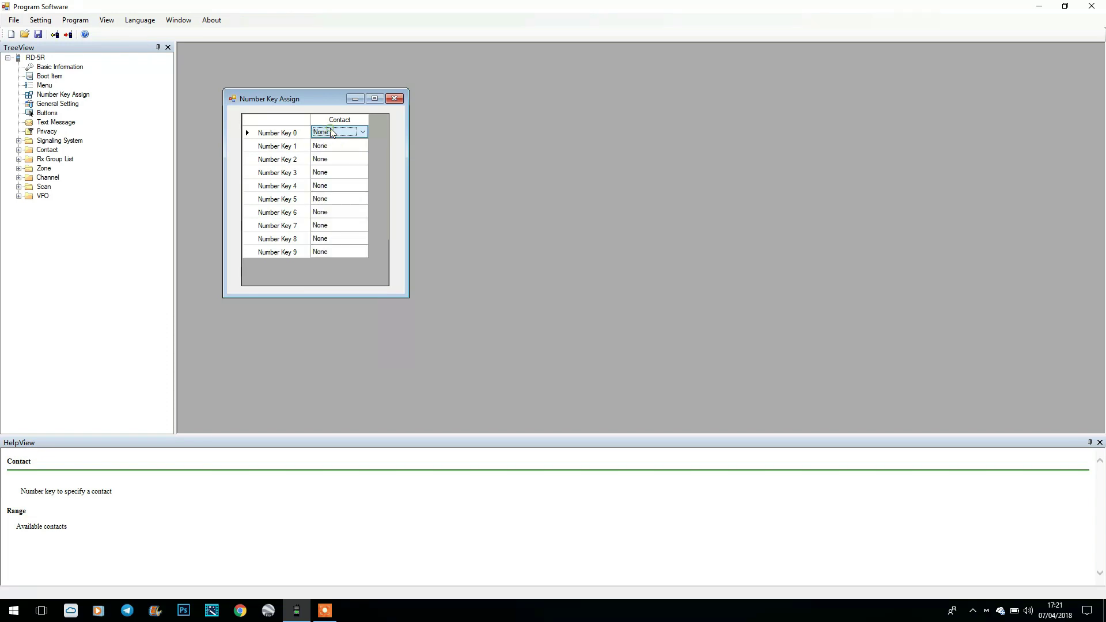
{"action": "left_click", "coordinate": [395, 99]}
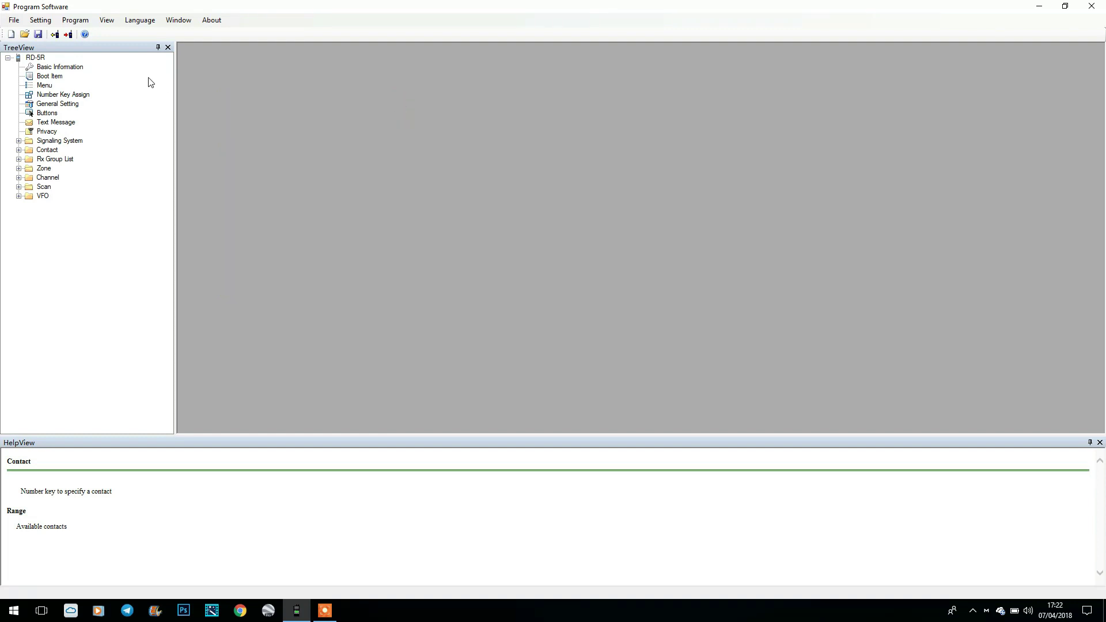
- Review the General Setting options, toggling the battery saver's Receive option off and back on to read its help
{"action": "double_click", "coordinate": [65, 104]}
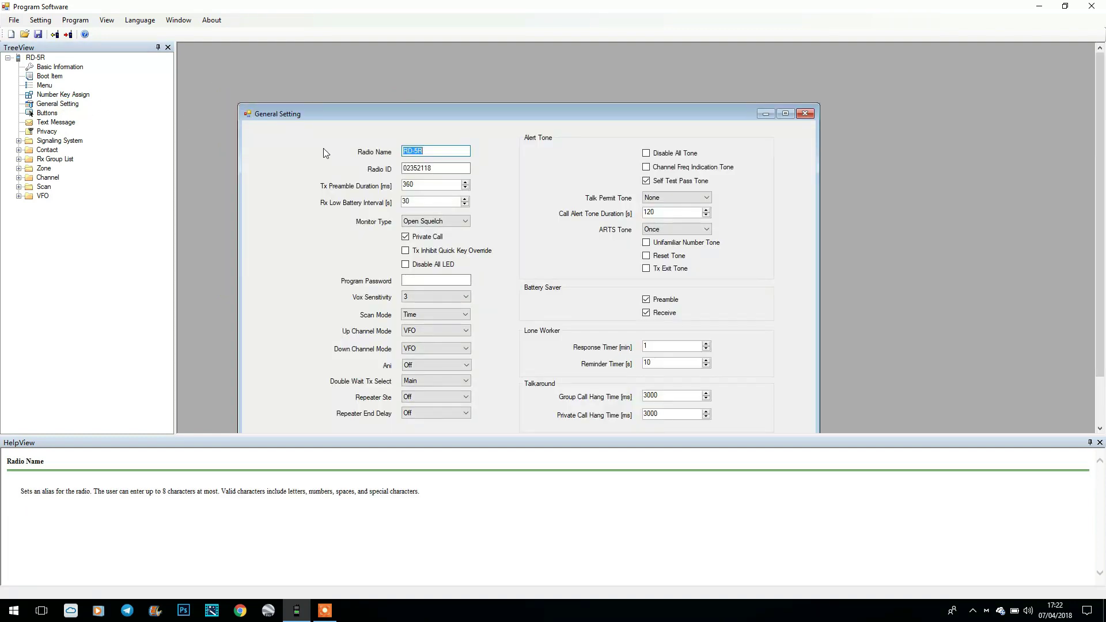
{"action": "left_click_drag", "start_coordinate": [361, 113], "coordinate": [347, 65]}
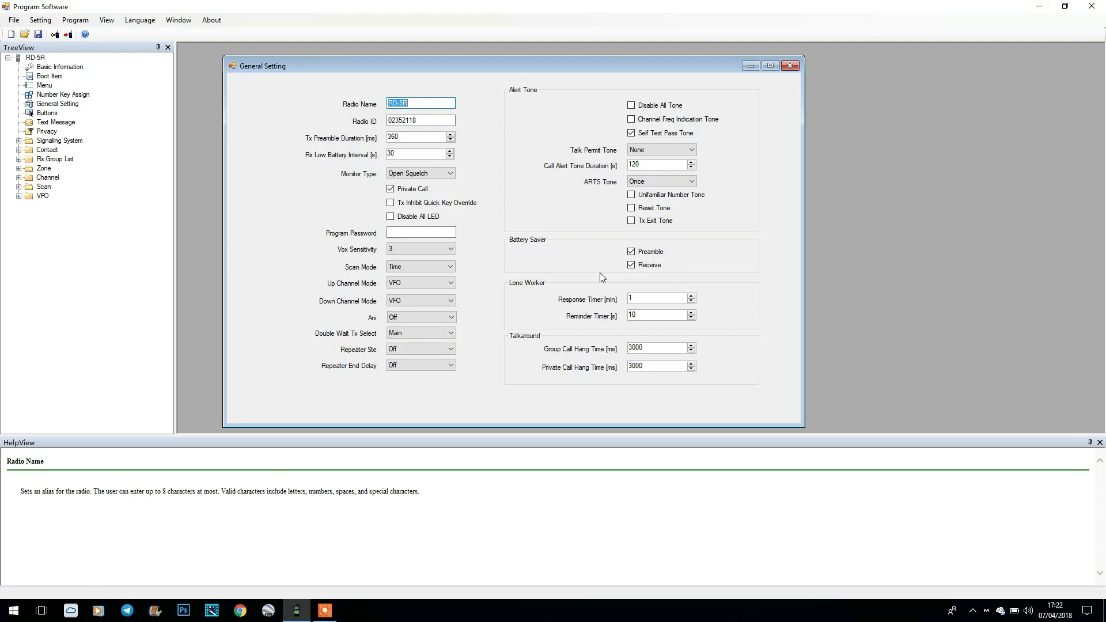
{"action": "left_click", "coordinate": [632, 268]}
{"action": "left_click", "coordinate": [632, 268]}
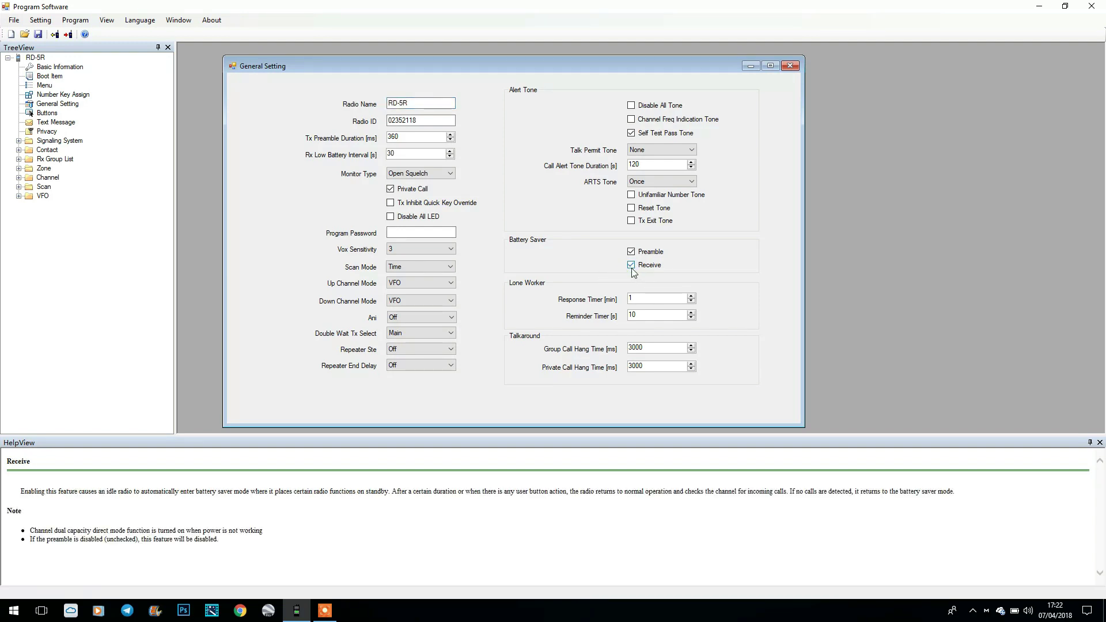
- View the short and long press assignments of the side keys in Buttons, and close both settings windows
{"action": "double_click", "coordinate": [45, 114]}
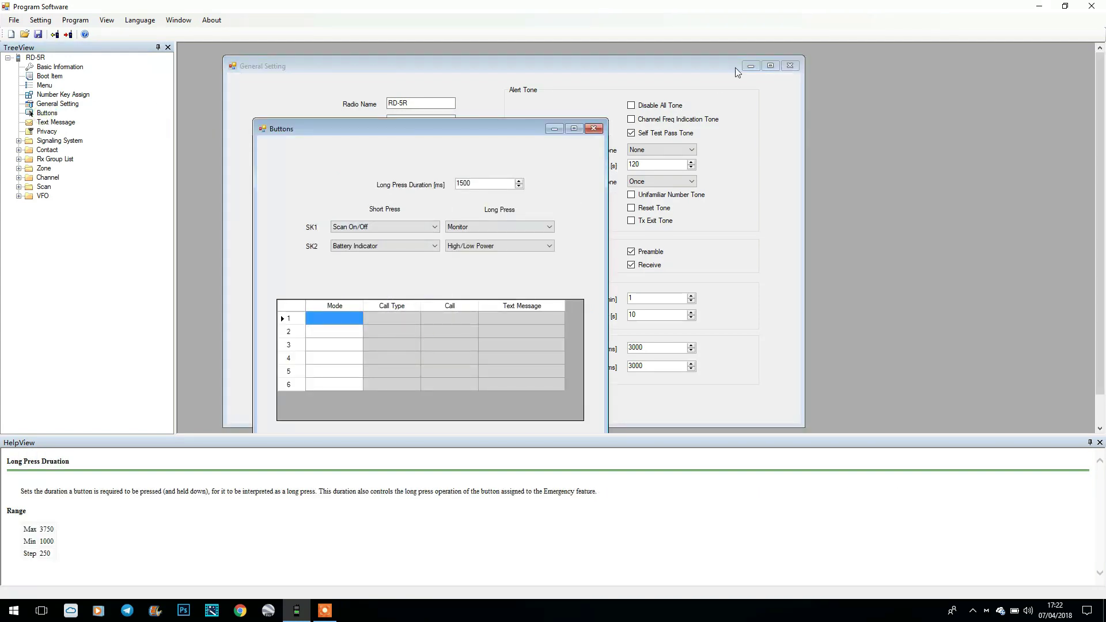
{"action": "left_click", "coordinate": [790, 65]}
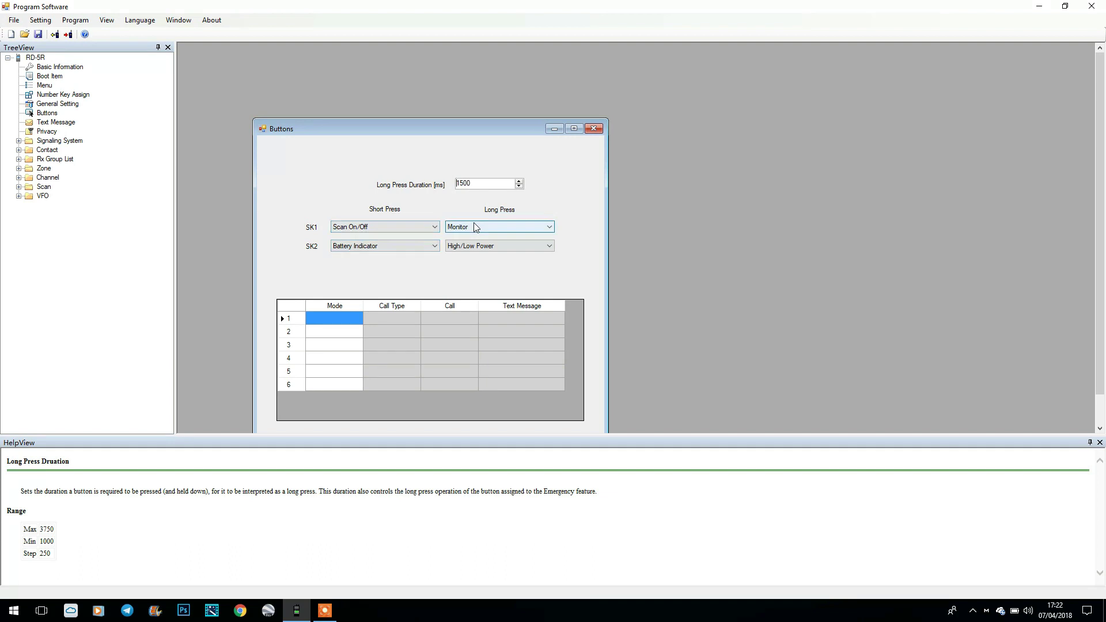
{"action": "left_click", "coordinate": [594, 128]}
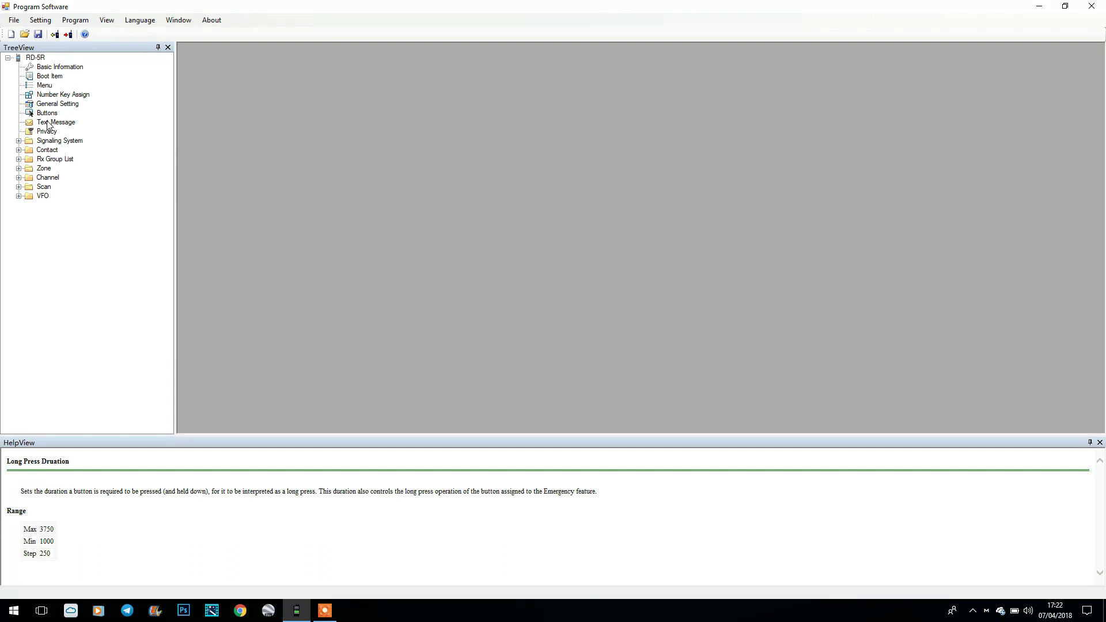
- Add a third text message reading "hi there!" and close the Text Message window
{"action": "double_click", "coordinate": [51, 122]}
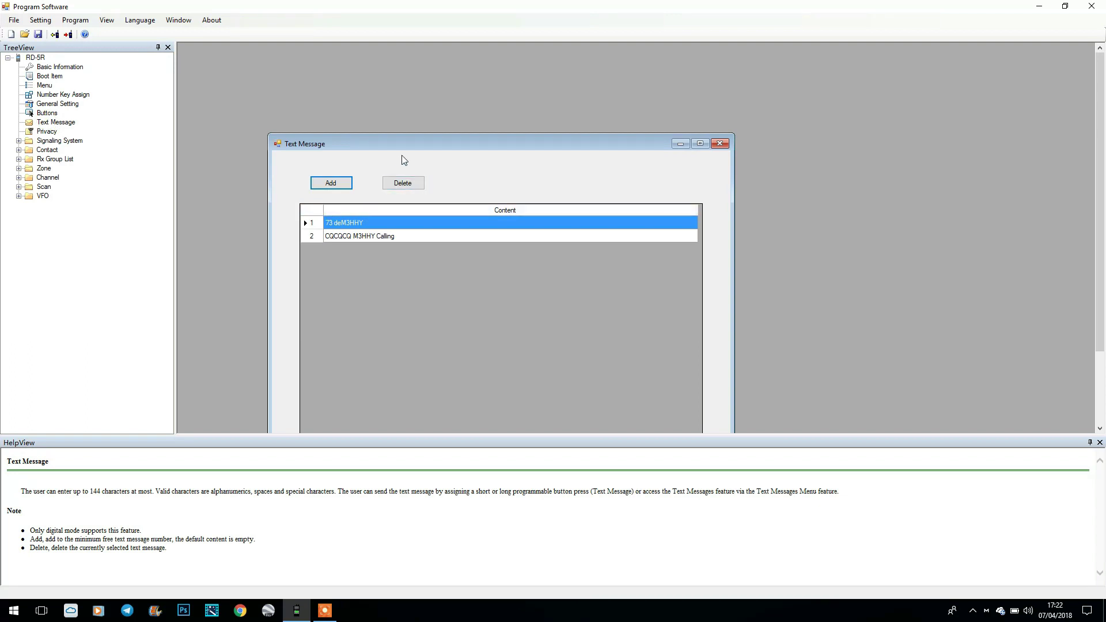
{"action": "left_click_drag", "start_coordinate": [404, 149], "coordinate": [422, 58]}
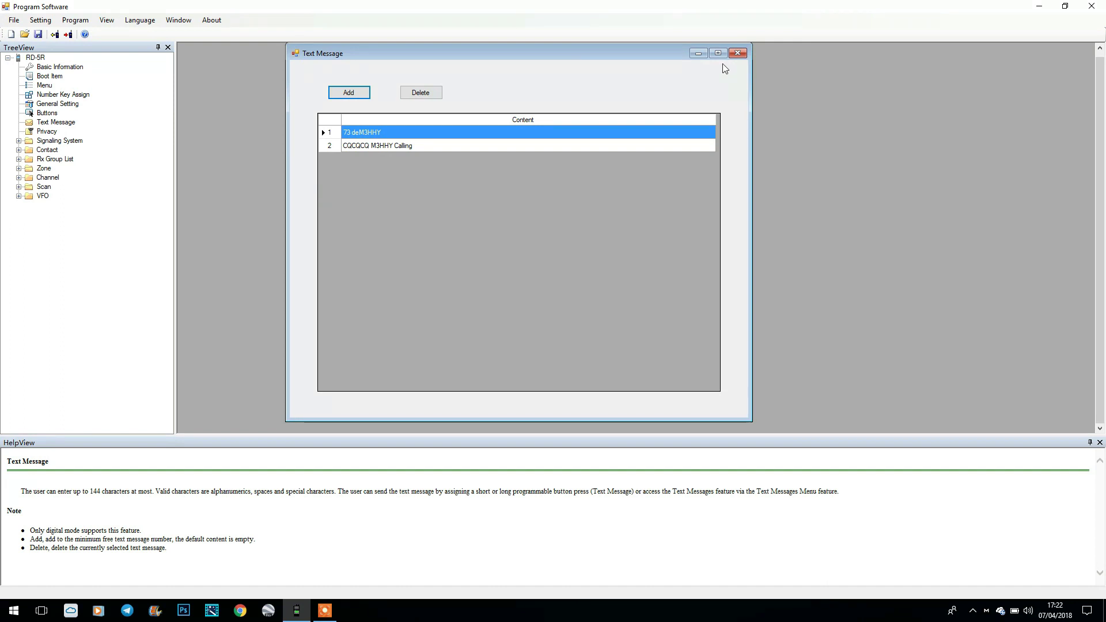
{"action": "left_click", "coordinate": [349, 92]}
{"action": "left_click", "coordinate": [367, 160]}
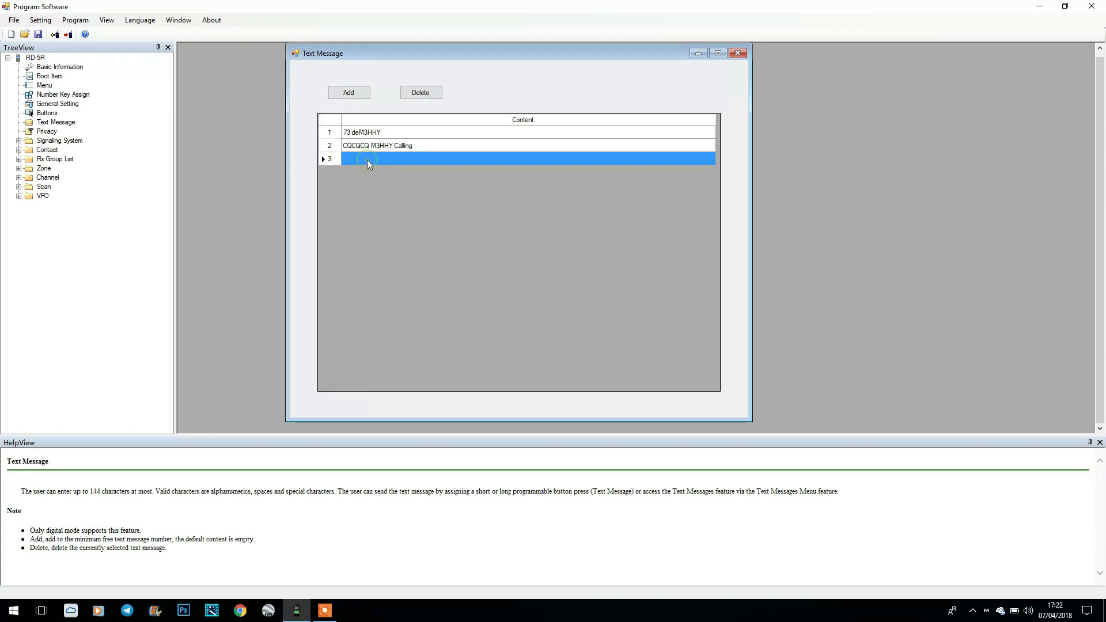
{"action": "type", "text": "his"}
{"action": "key", "text": "BackSpace"}
{"action": "type", "text": "there!"}
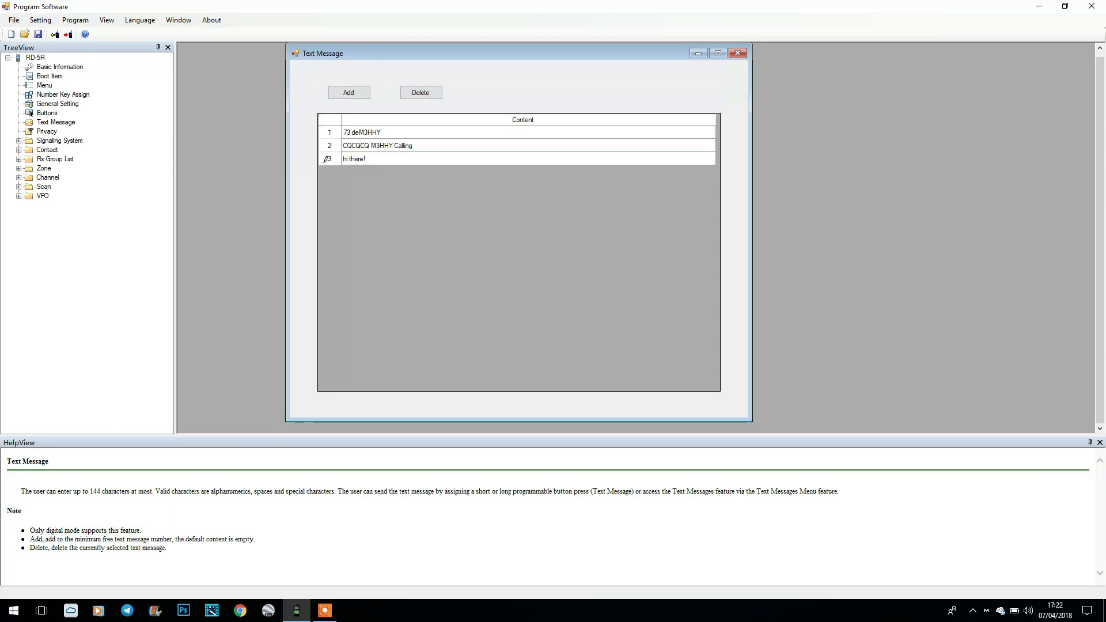
{"action": "left_click", "coordinate": [738, 53]}
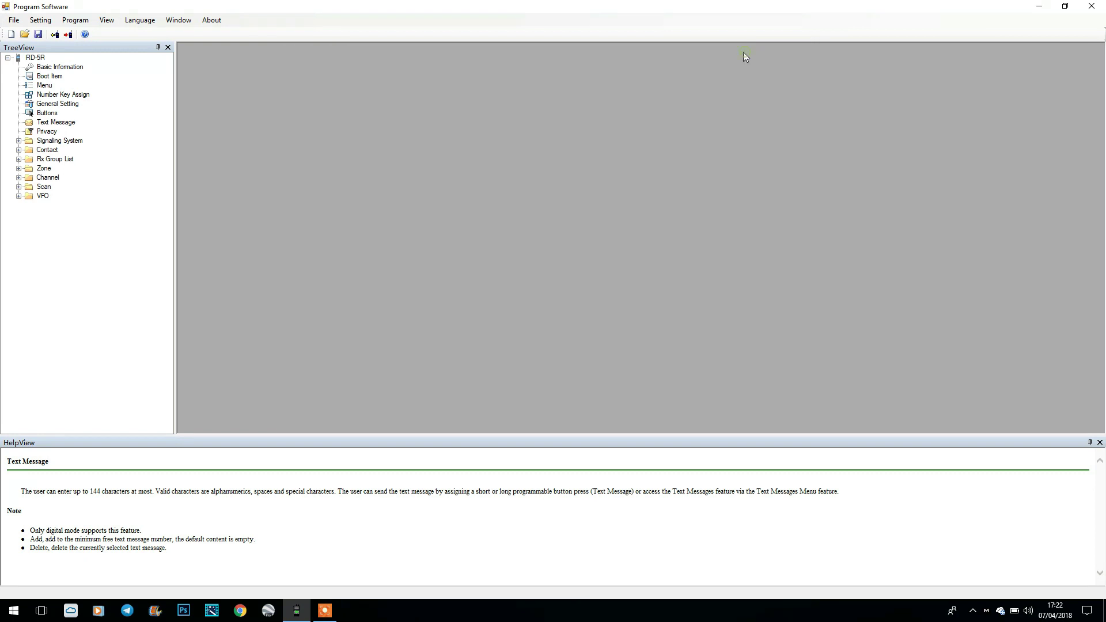
- Review the Privacy Type and Key Length options in the Privacy settings without changing them, and close the window
{"action": "left_click", "coordinate": [38, 134]}
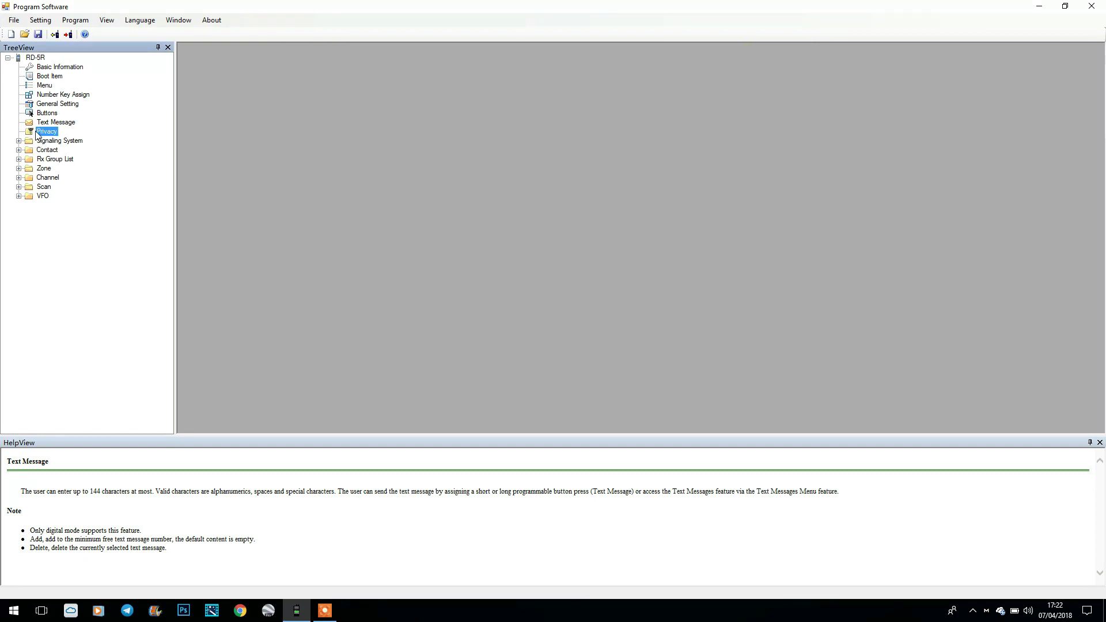
{"action": "double_click", "coordinate": [38, 133]}
{"action": "left_click", "coordinate": [405, 198]}
{"action": "left_click", "coordinate": [405, 198]}
{"action": "left_click", "coordinate": [401, 214]}
{"action": "left_click", "coordinate": [401, 213]}
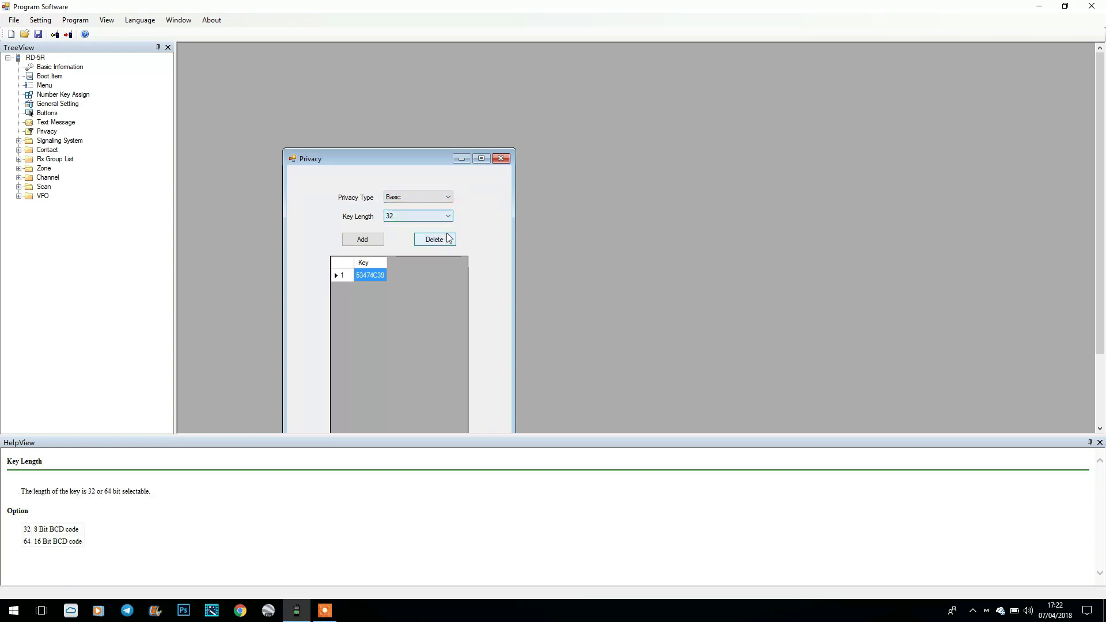
{"action": "left_click_drag", "start_coordinate": [435, 159], "coordinate": [432, 109]}
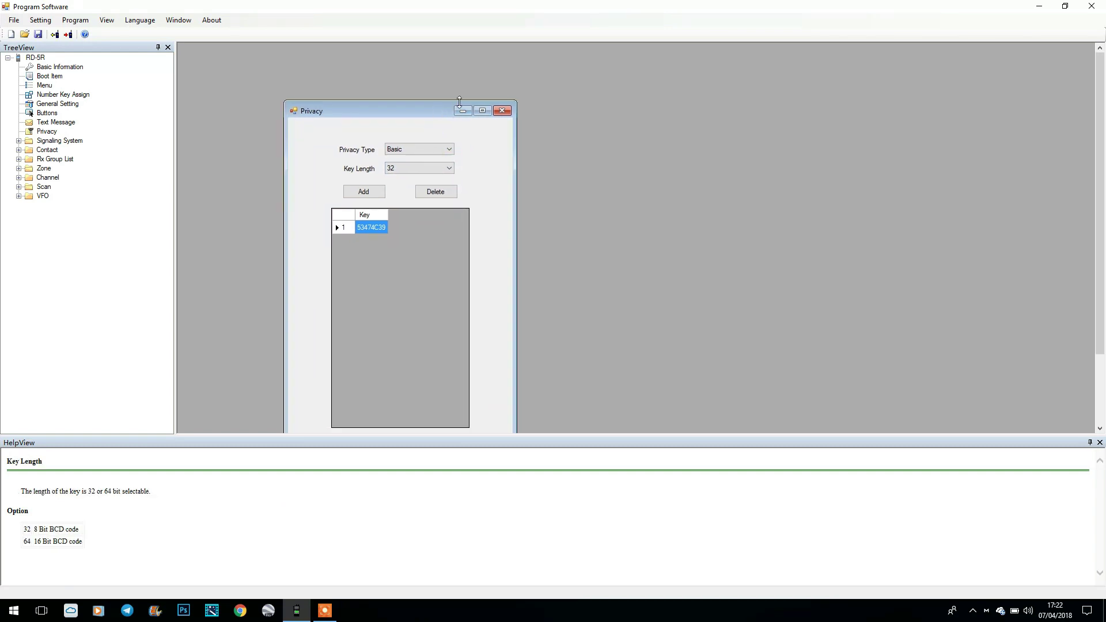
{"action": "left_click", "coordinate": [501, 109]}
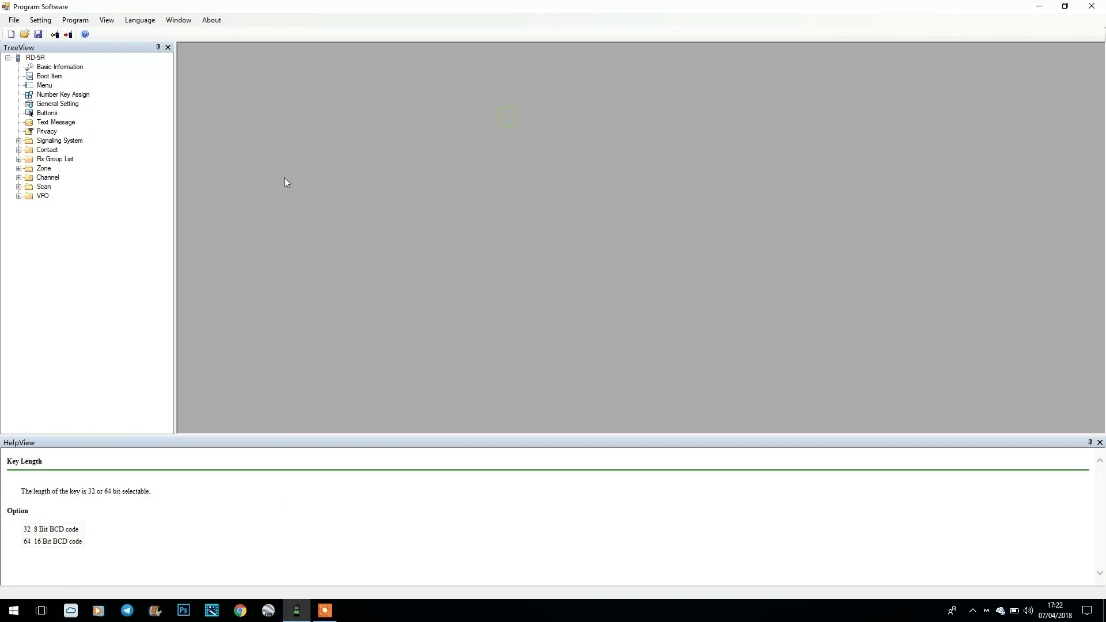
- Look inside the Signaling System folder, and open the TG9 LOCAL entry among the digital contacts
{"action": "left_click", "coordinate": [18, 140]}
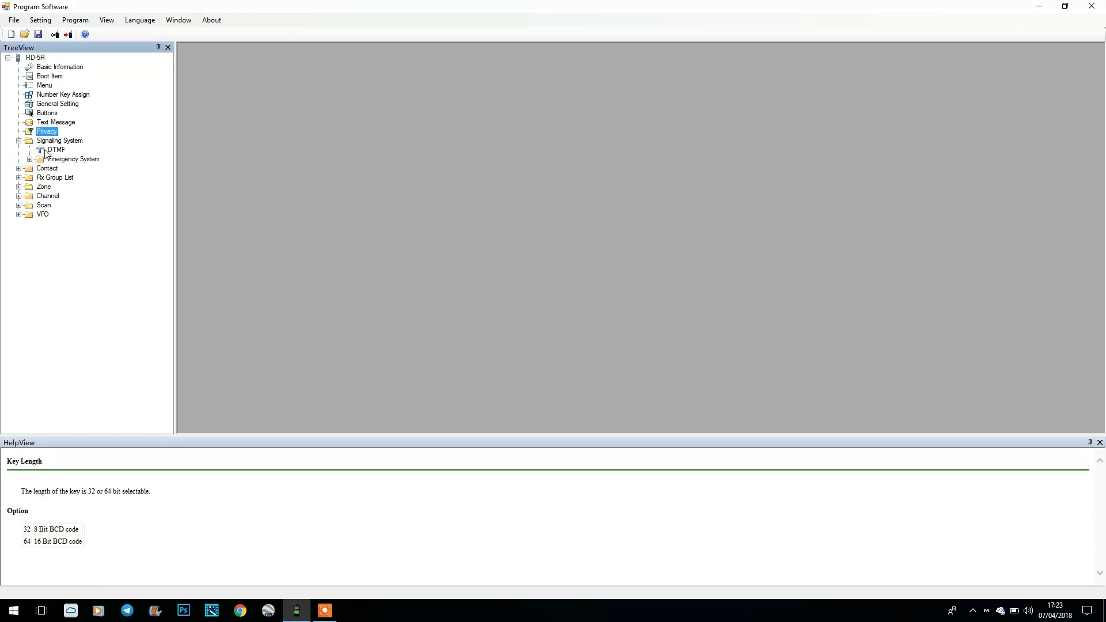
{"action": "left_click", "coordinate": [18, 140]}
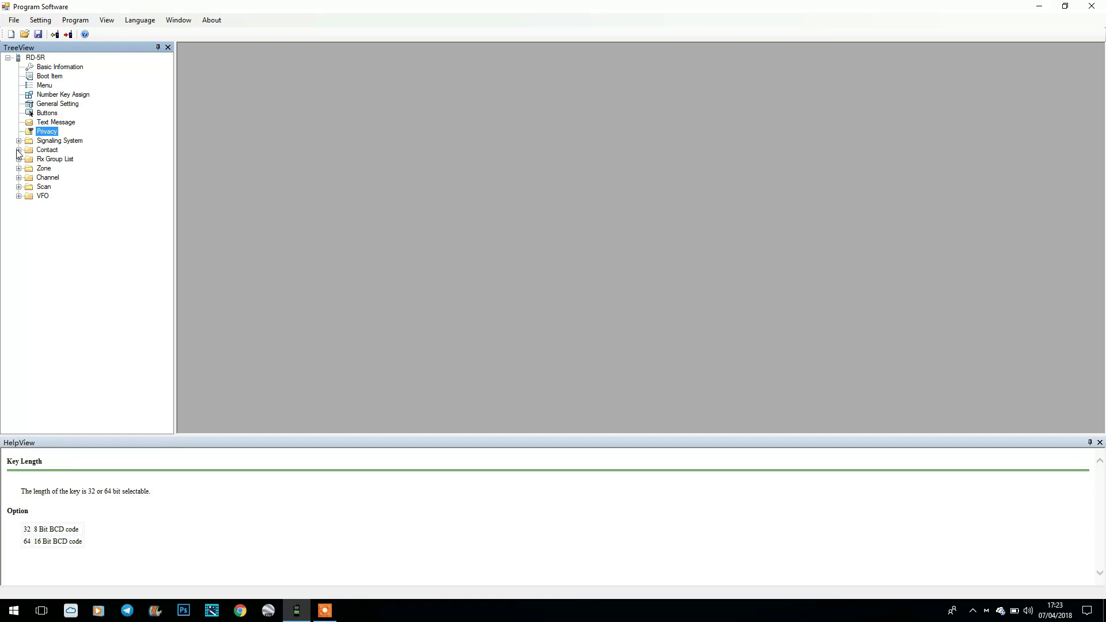
{"action": "left_click", "coordinate": [18, 150]}
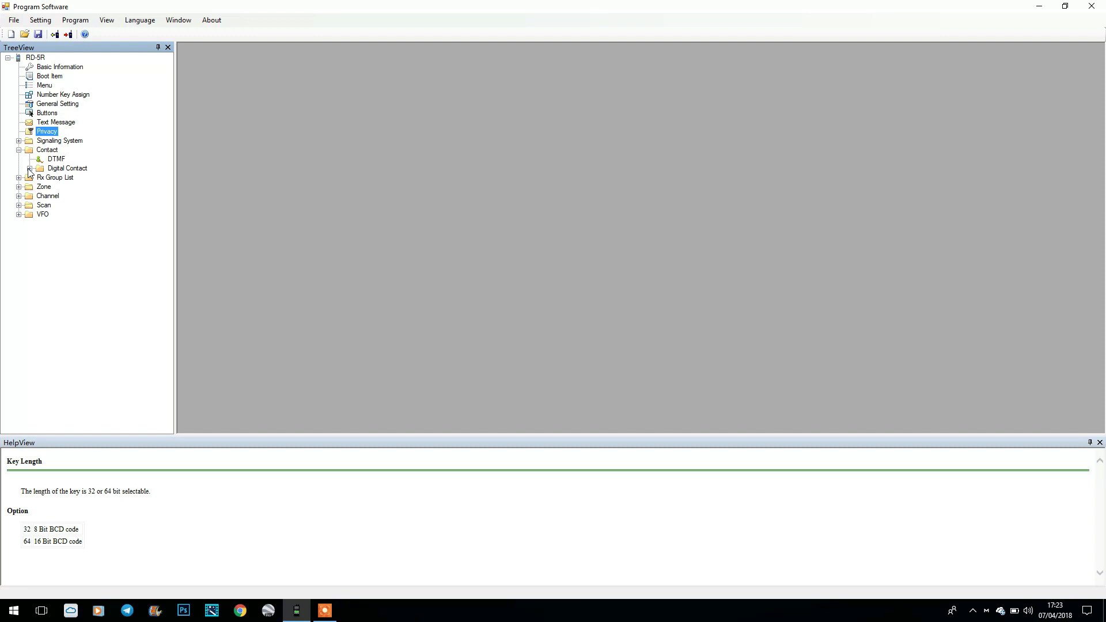
{"action": "left_click", "coordinate": [29, 169]}
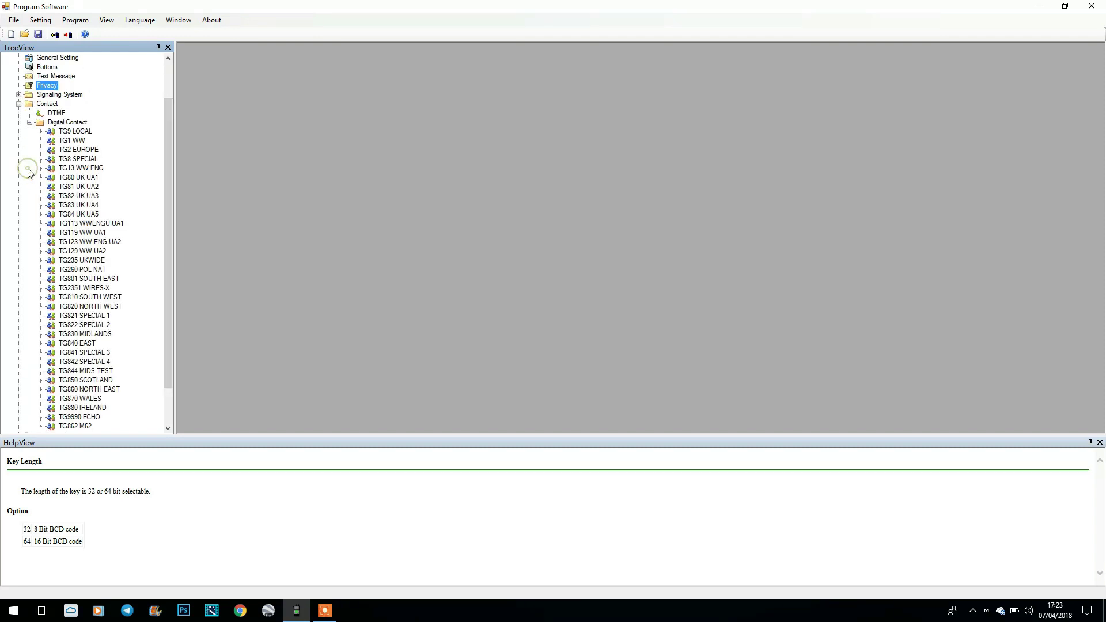
{"action": "left_click_drag", "start_coordinate": [168, 129], "coordinate": [167, 152]}
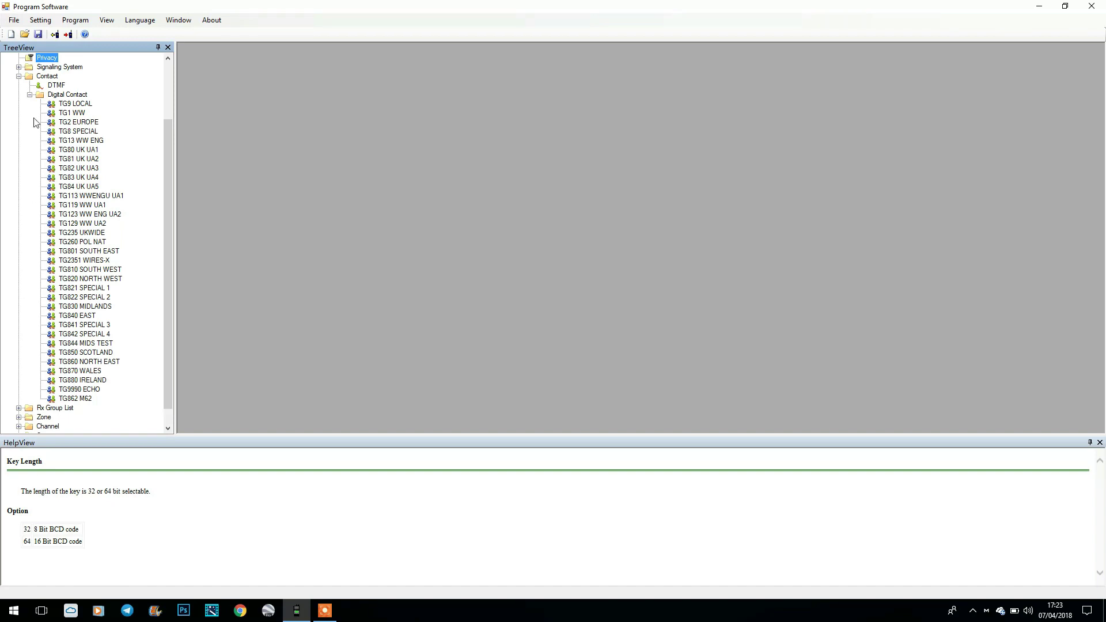
{"action": "double_click", "coordinate": [61, 106]}
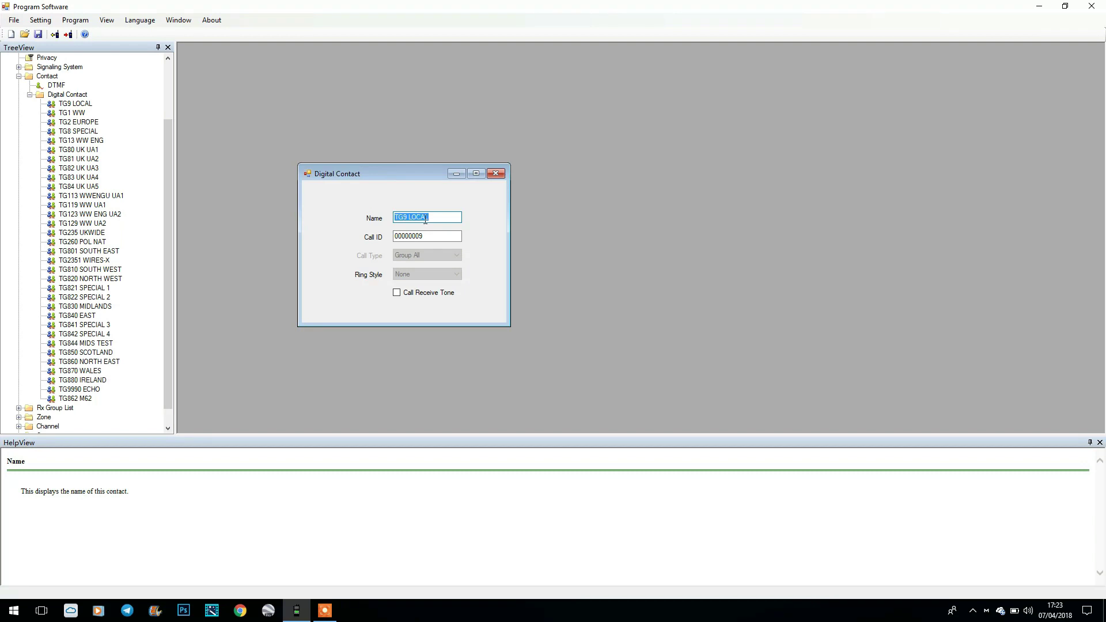
- Close the open contact, collapse the Digital Contact folder, and view the members of the GB7MR receive group list before closing it
{"action": "left_click", "coordinate": [497, 174]}
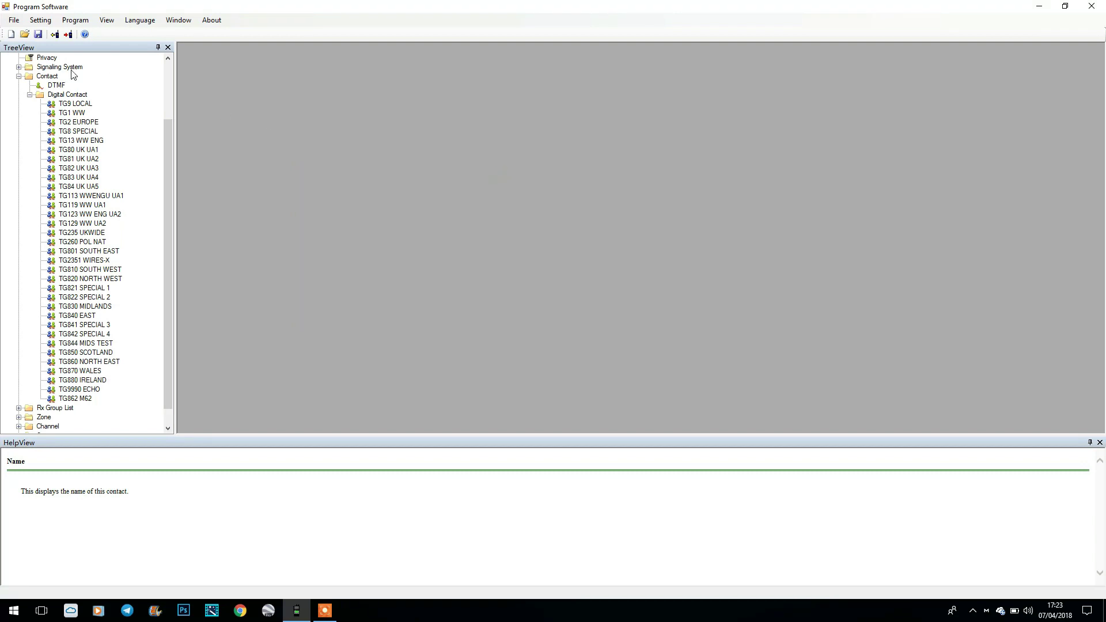
{"action": "left_click", "coordinate": [30, 95]}
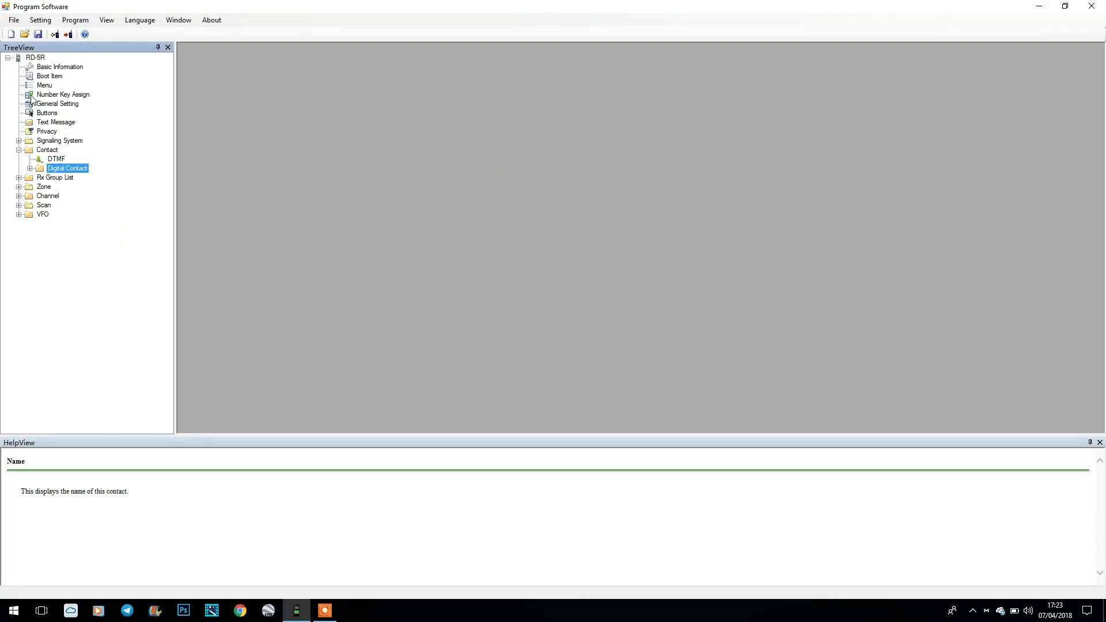
{"action": "left_click", "coordinate": [19, 178]}
{"action": "double_click", "coordinate": [58, 187]}
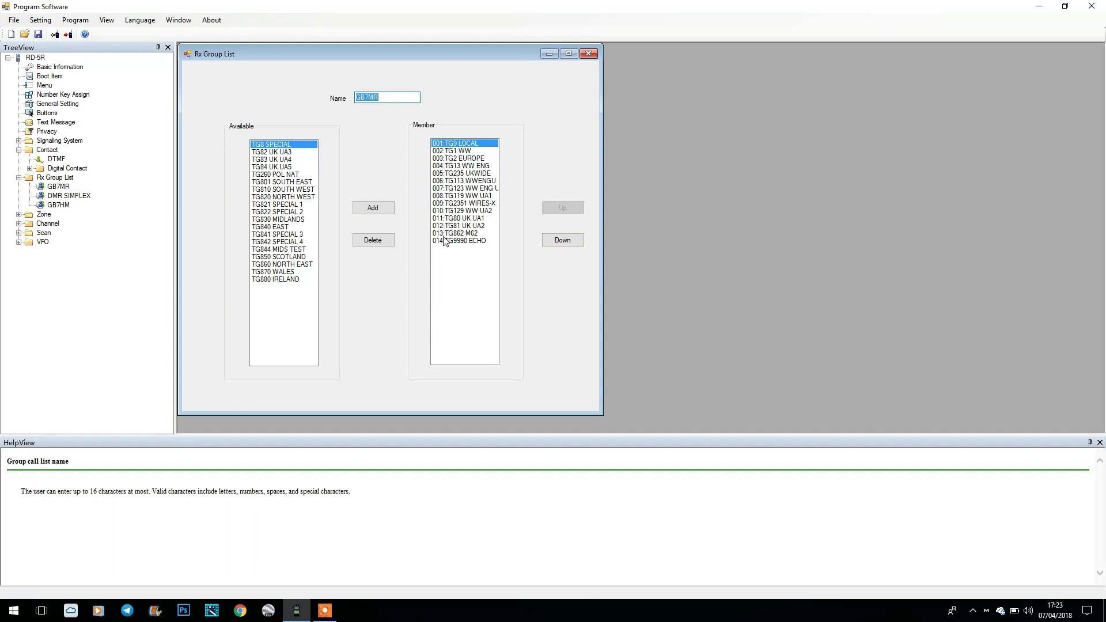
{"action": "left_click", "coordinate": [588, 54]}
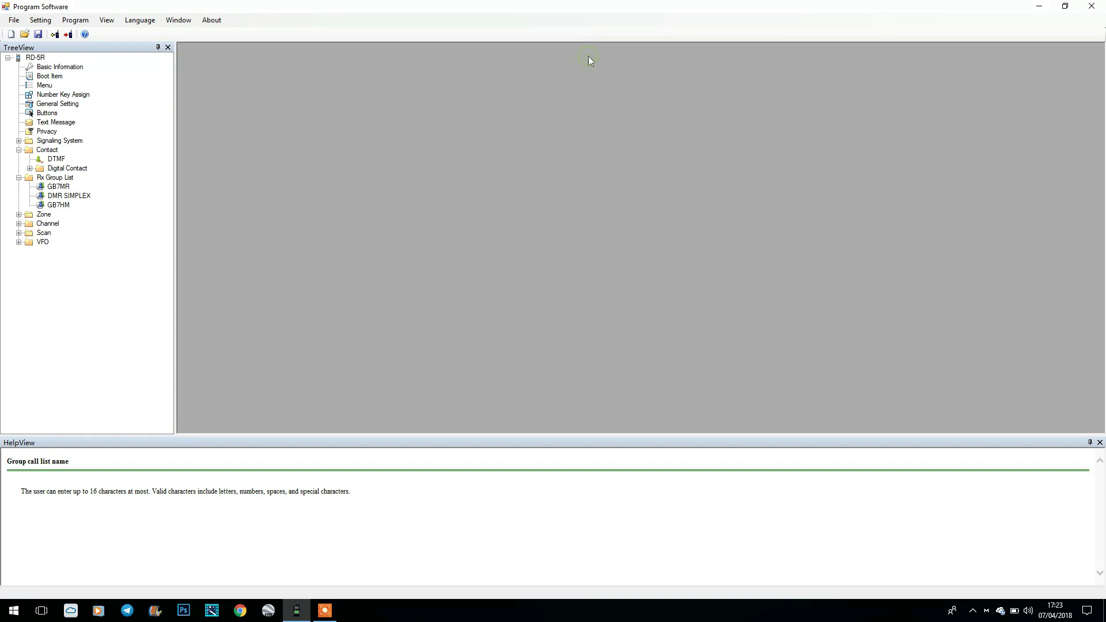
- View the member channels of the GB7MR and DMR SIMPLEX zones, and close the Zone window
{"action": "left_click", "coordinate": [19, 215]}
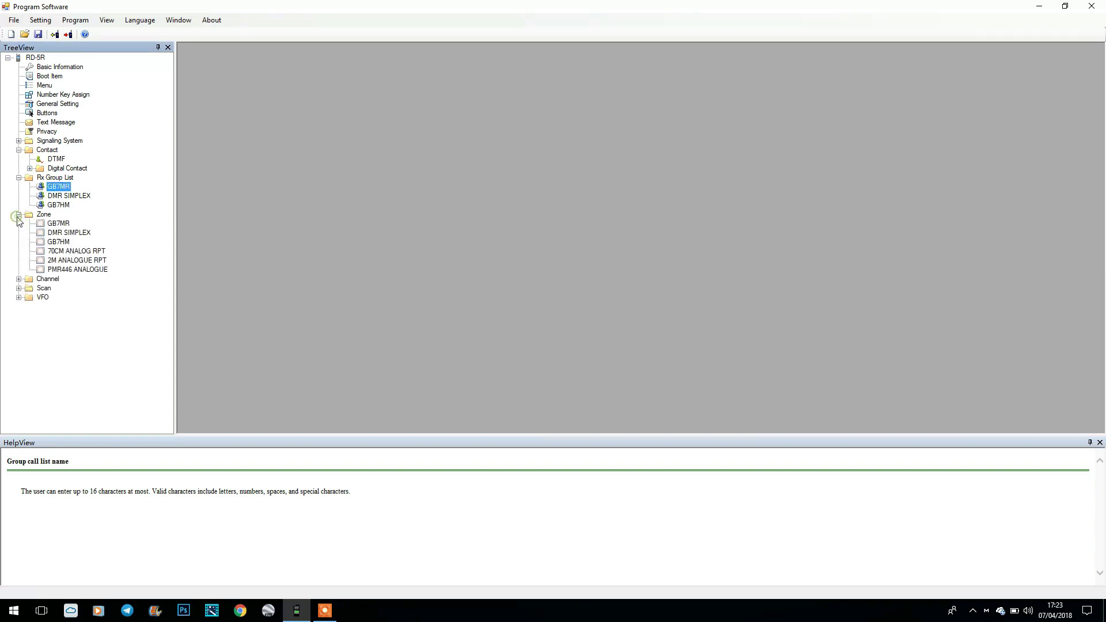
{"action": "double_click", "coordinate": [52, 225]}
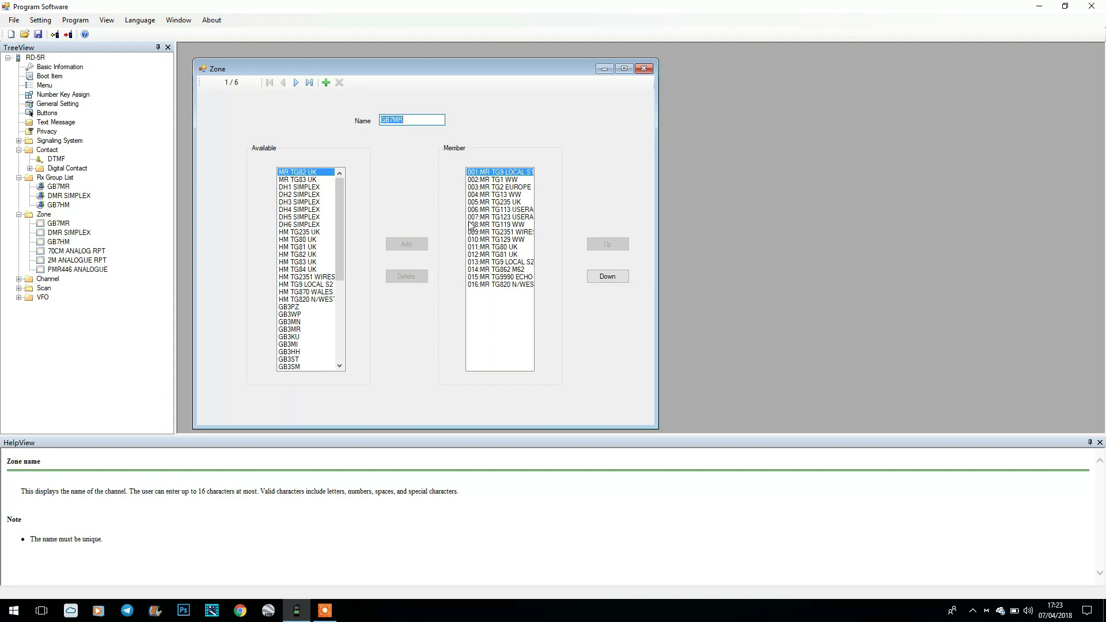
{"action": "double_click", "coordinate": [64, 233]}
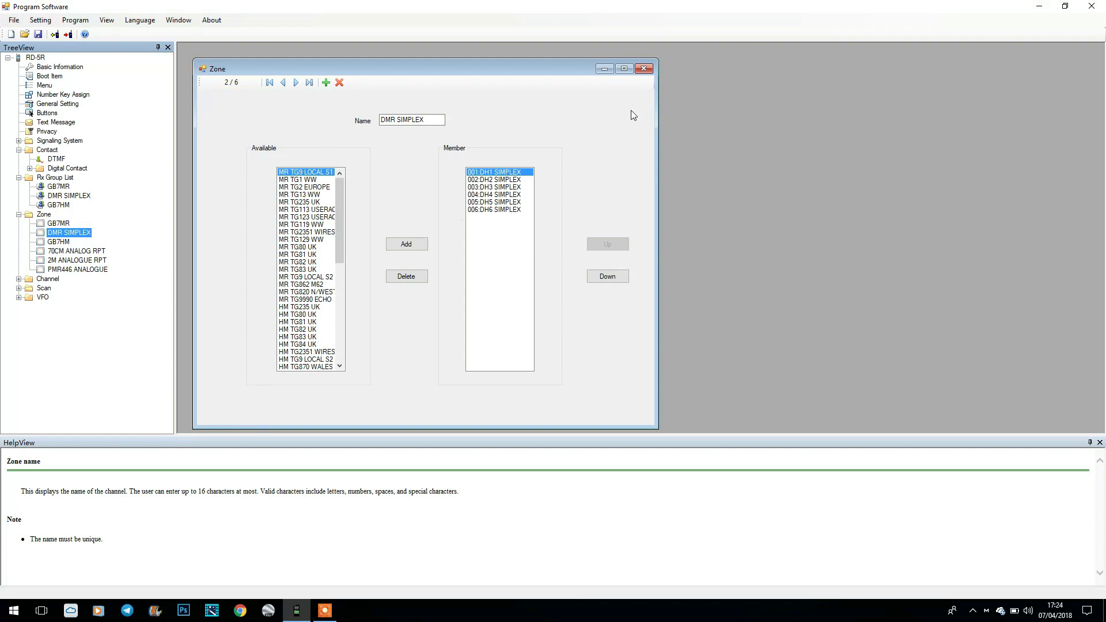
{"action": "left_click", "coordinate": [644, 70]}
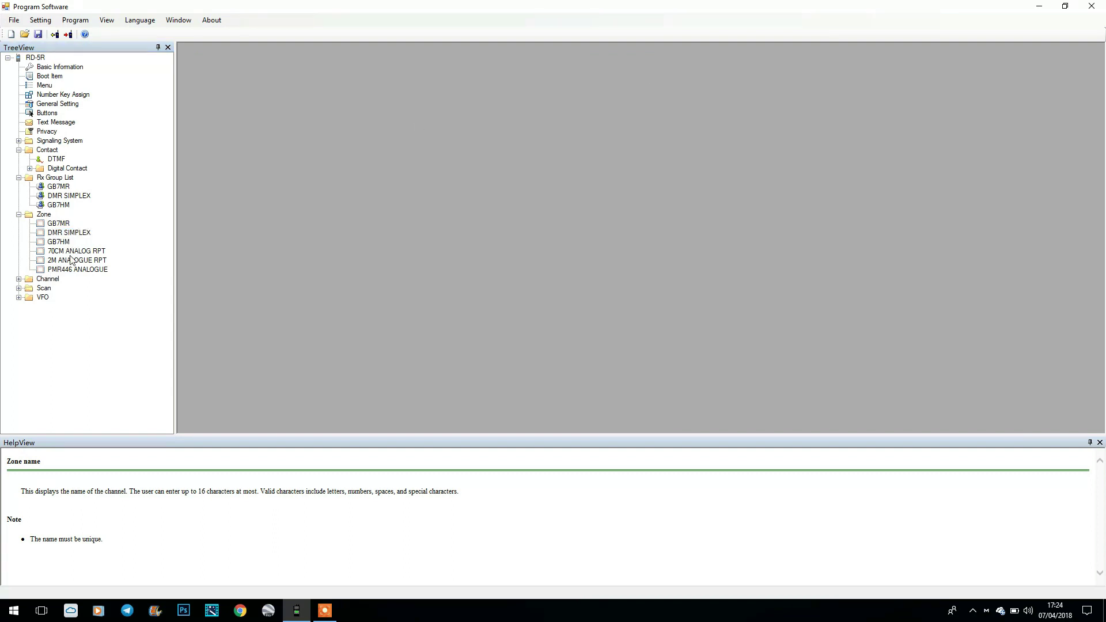
- Expand the Channel folder, look through its channel list, and open the DH1 SIMPLEX channel
{"action": "left_click", "coordinate": [19, 279]}
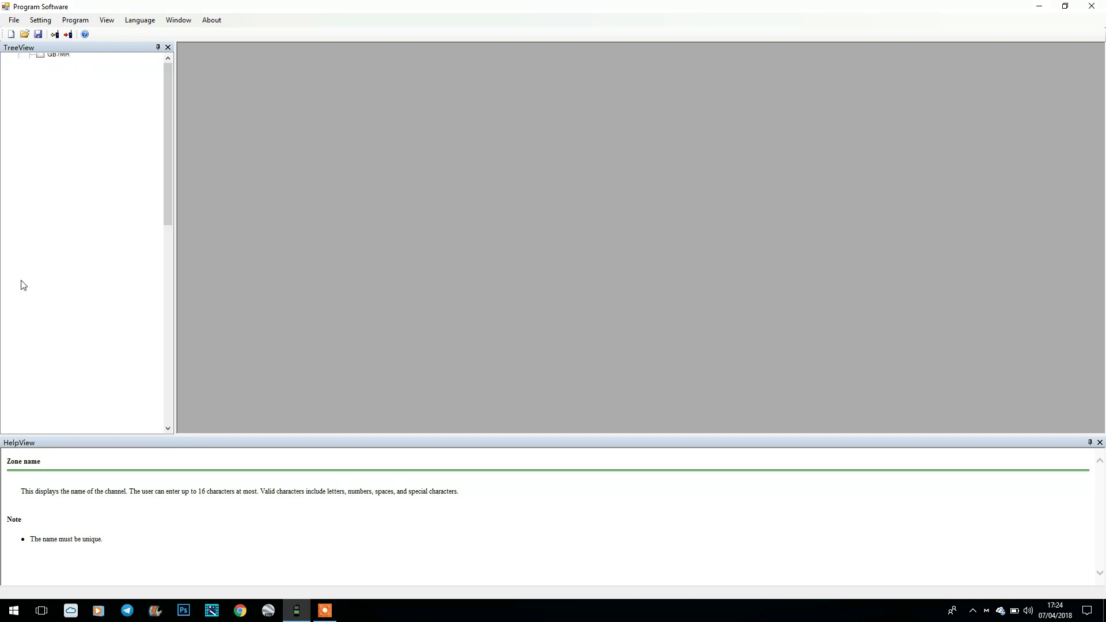
{"action": "left_click_drag", "start_coordinate": [168, 258], "coordinate": [136, 293]}
{"action": "left_click", "coordinate": [86, 251]}
{"action": "left_click", "coordinate": [66, 260]}
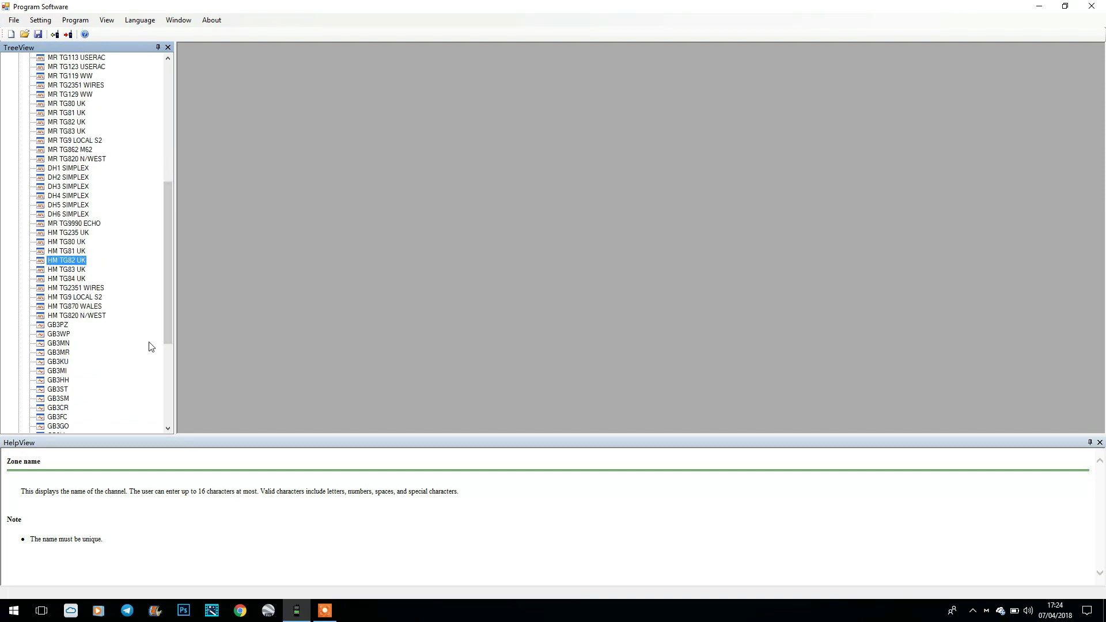
{"action": "left_click_drag", "start_coordinate": [168, 334], "coordinate": [168, 349]}
{"action": "left_click_drag", "start_coordinate": [161, 288], "coordinate": [167, 232]}
{"action": "double_click", "coordinate": [74, 251]}
- Review the Mode, Name, Rx and Tx frequency, Squelch Level and Power Level fields of DH1 SIMPLEX without changing them
{"action": "left_click", "coordinate": [309, 127]}
{"action": "left_click", "coordinate": [309, 127]}
{"action": "left_click", "coordinate": [319, 144]}
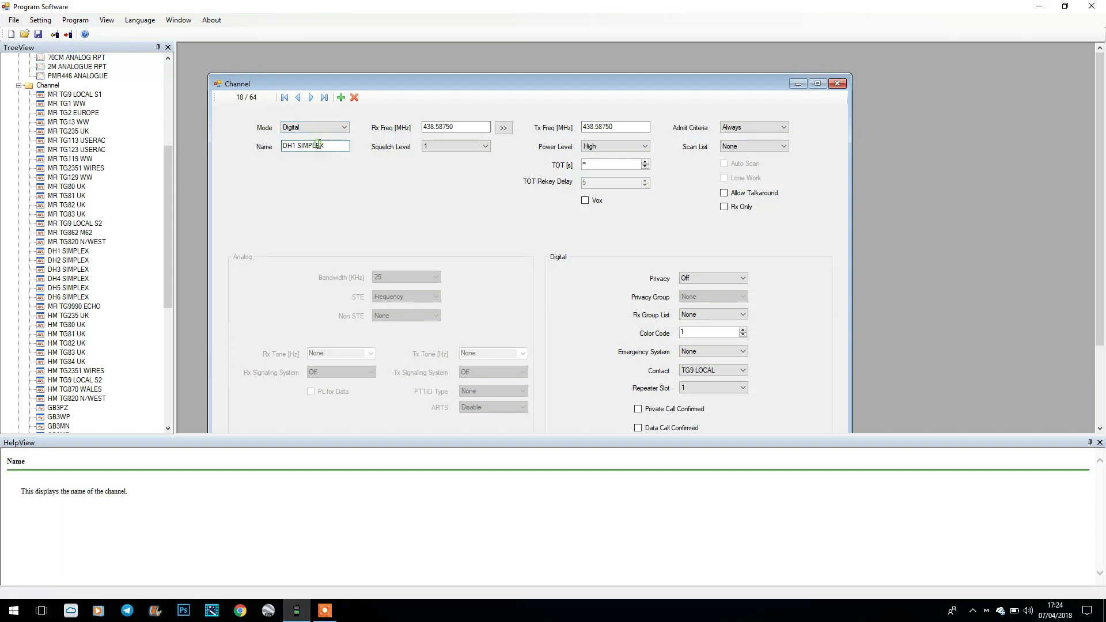
{"action": "left_click", "coordinate": [440, 127]}
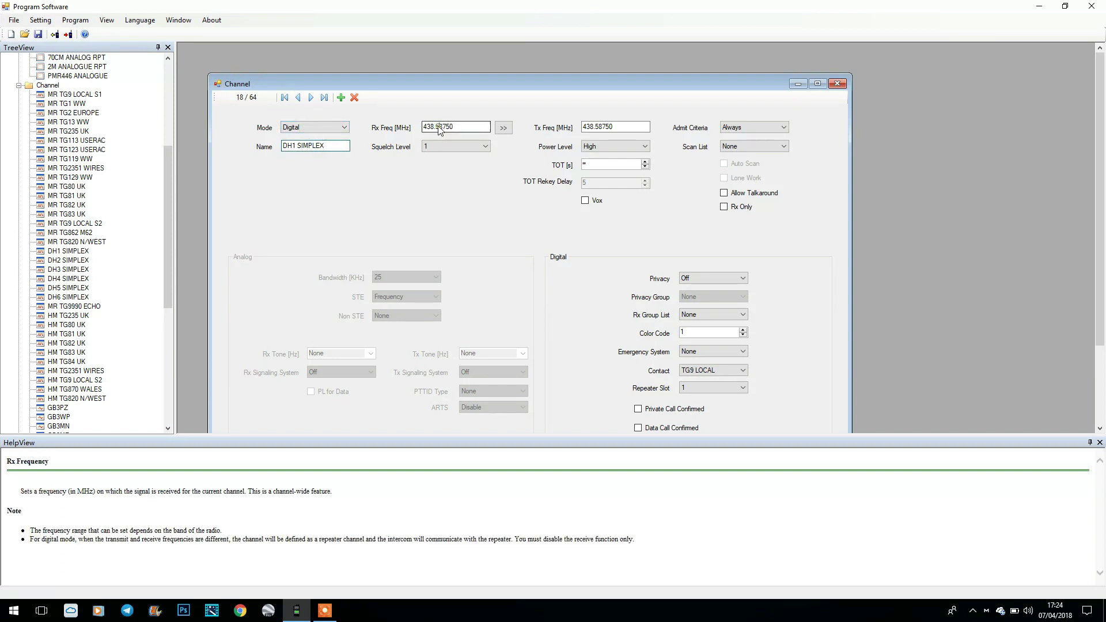
{"action": "left_click", "coordinate": [585, 127]}
{"action": "left_click", "coordinate": [455, 147]}
{"action": "left_click", "coordinate": [456, 148]}
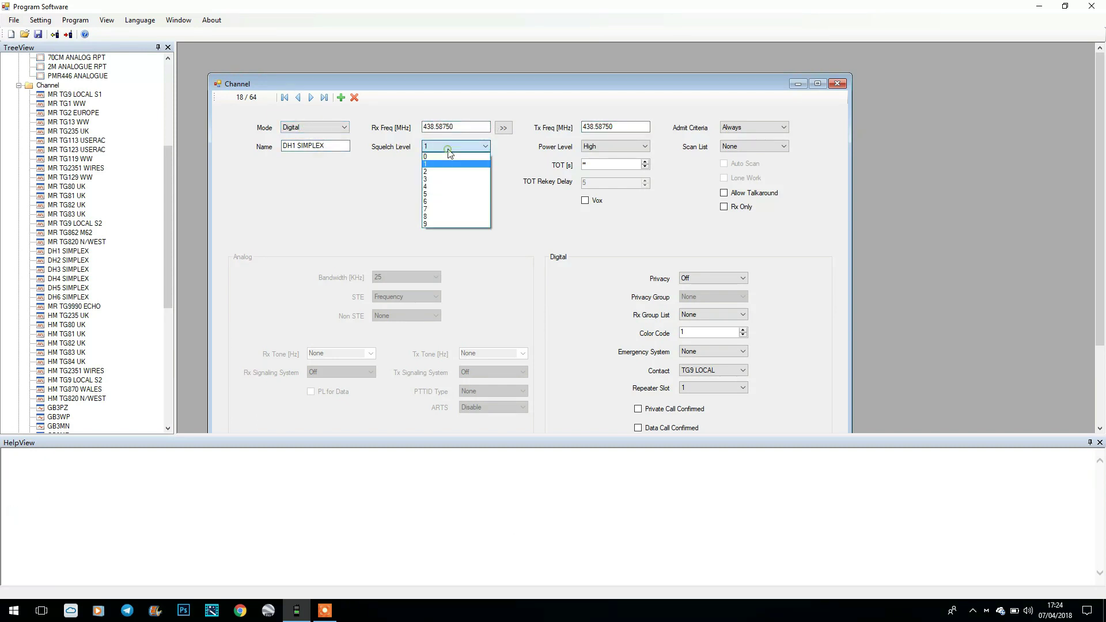
{"action": "left_click", "coordinate": [594, 148]}
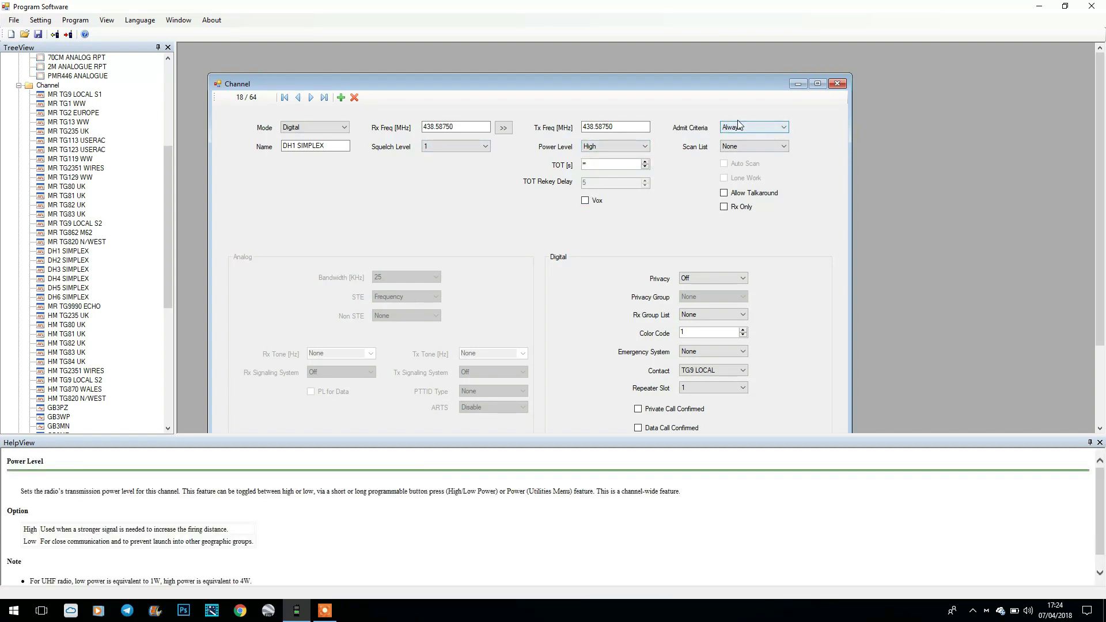
- Review the Color Code, Contact, Repeater Slot and Private Call Confirmed settings of the DH1 SIMPLEX channel, leaving them as they are
{"action": "left_click_drag", "start_coordinate": [738, 80], "coordinate": [732, 42]}
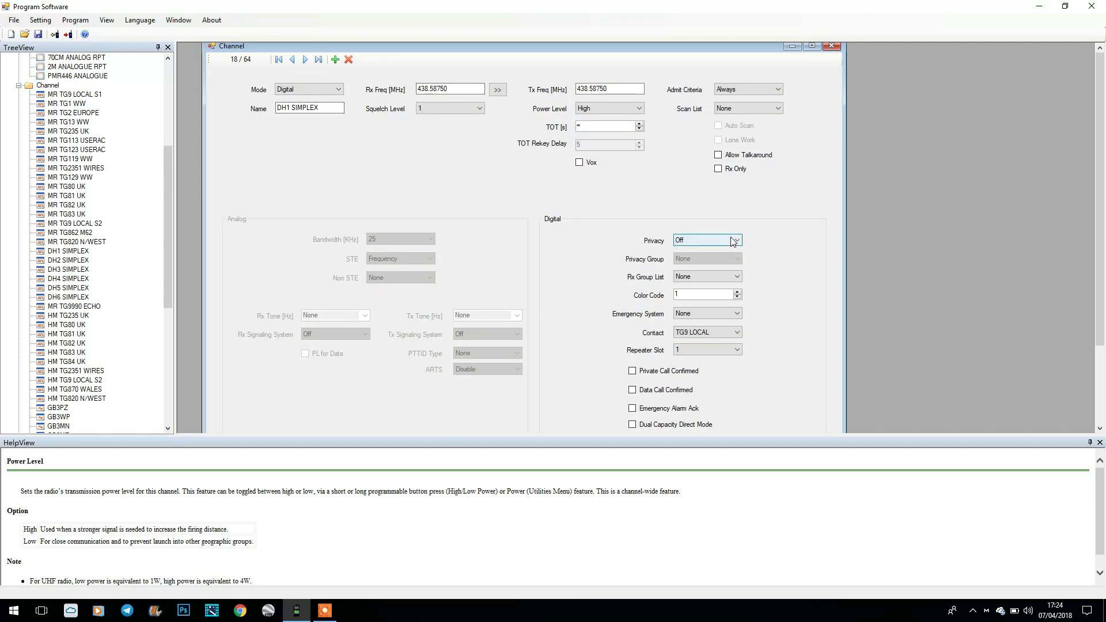
{"action": "left_click", "coordinate": [684, 295]}
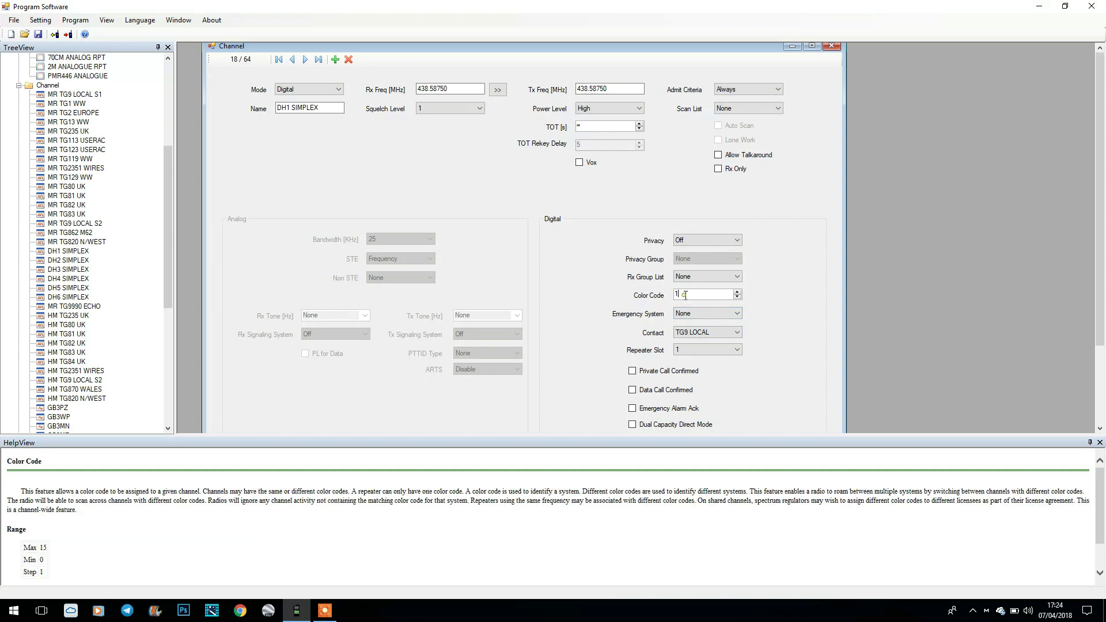
{"action": "left_click", "coordinate": [700, 333]}
{"action": "left_click", "coordinate": [699, 334]}
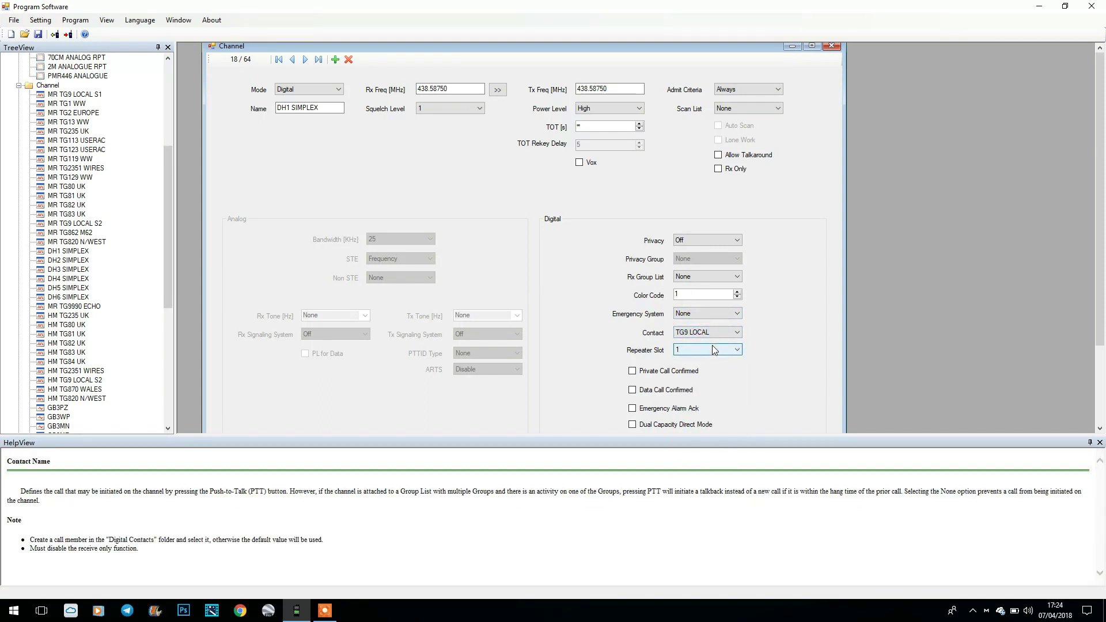
{"action": "left_click", "coordinate": [704, 349]}
{"action": "left_click", "coordinate": [697, 351]}
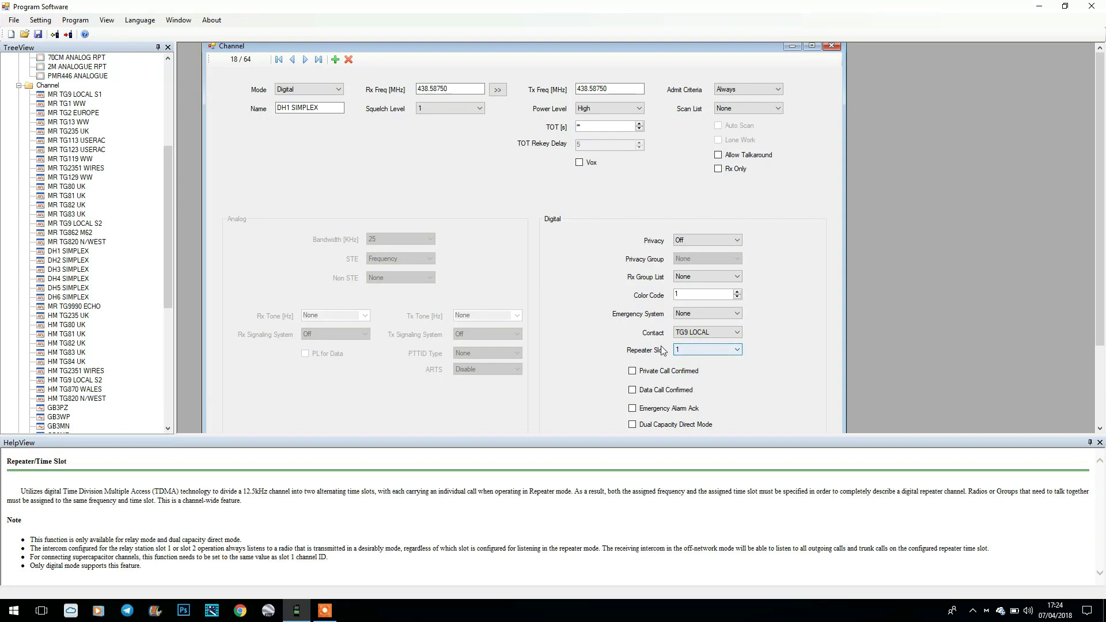
{"action": "left_click", "coordinate": [633, 372]}
{"action": "left_click", "coordinate": [633, 372]}
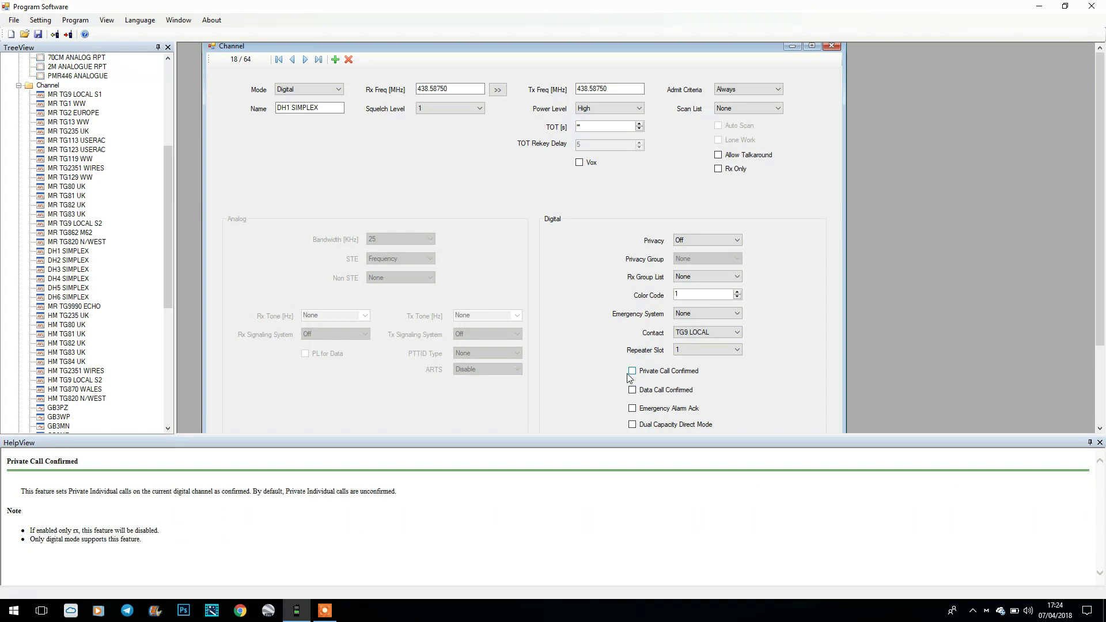
- Open the GB3PZ channel and review its Mode, Name, Rx and Tx frequencies, and Tx Tone without changing them
{"action": "left_click_drag", "start_coordinate": [165, 275], "coordinate": [170, 378]}
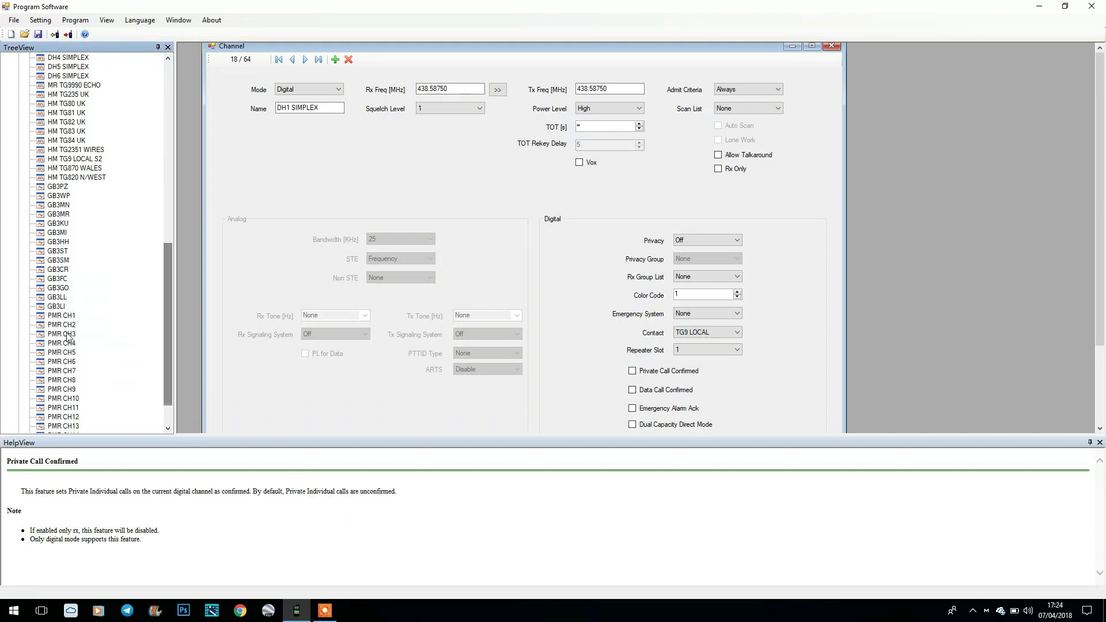
{"action": "left_click", "coordinate": [60, 187]}
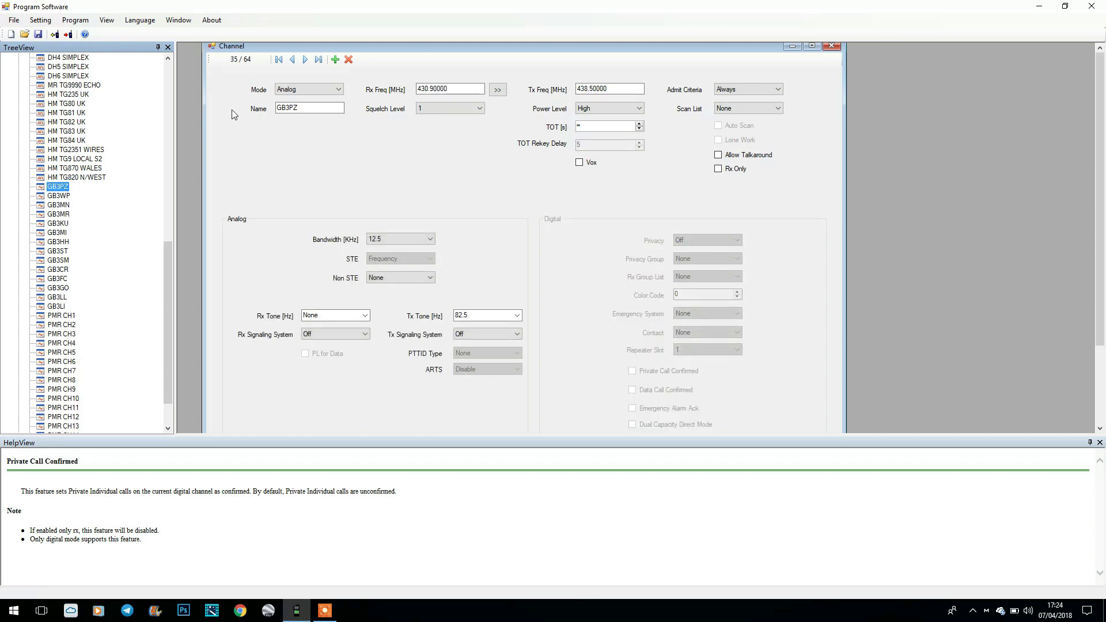
{"action": "left_click", "coordinate": [311, 90]}
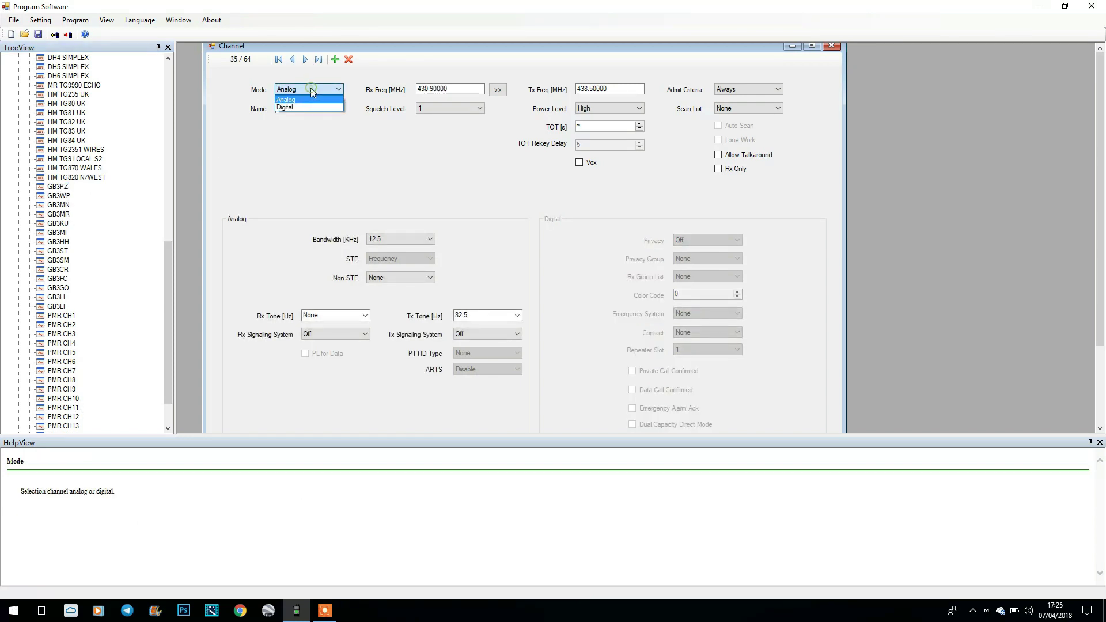
{"action": "left_click", "coordinate": [293, 97]}
{"action": "left_click", "coordinate": [292, 108]}
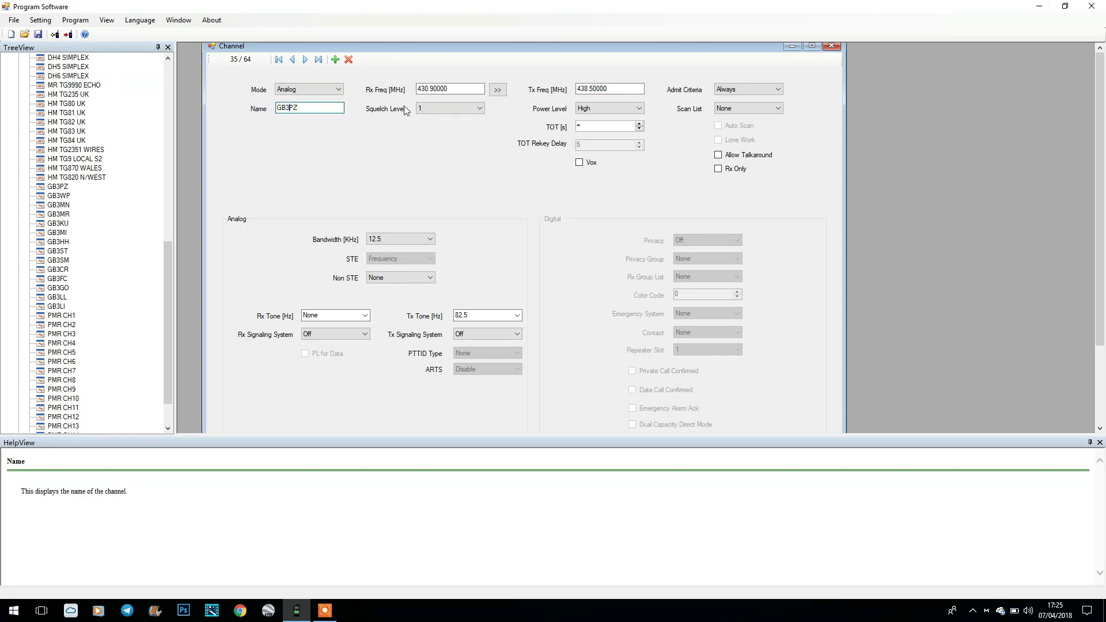
{"action": "left_click", "coordinate": [437, 87]}
{"action": "left_click", "coordinate": [604, 89]}
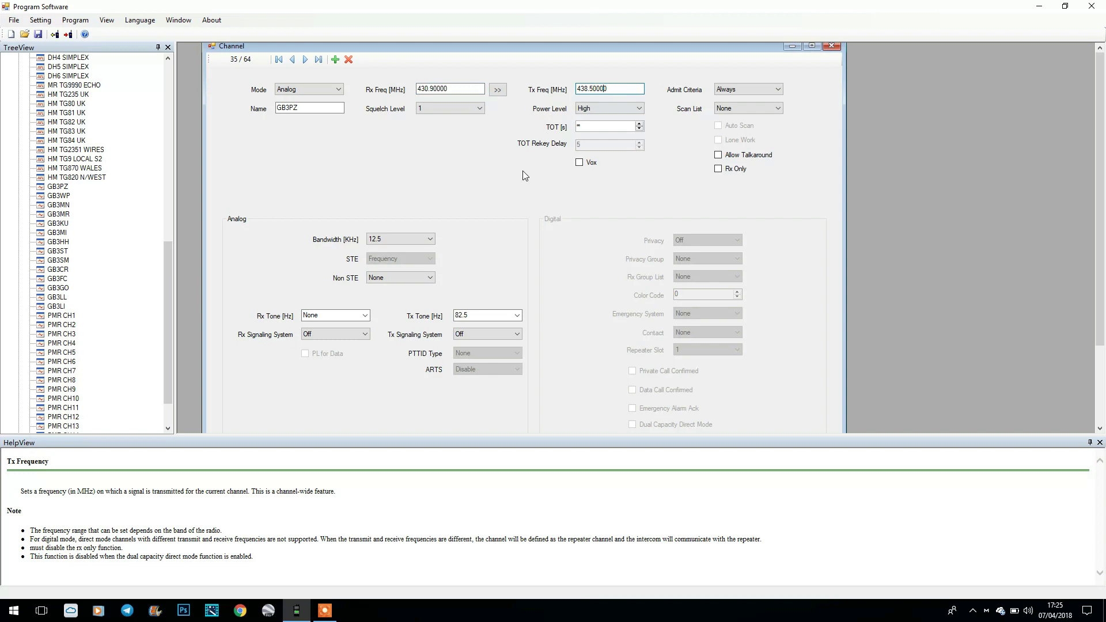
{"action": "left_click", "coordinate": [476, 317]}
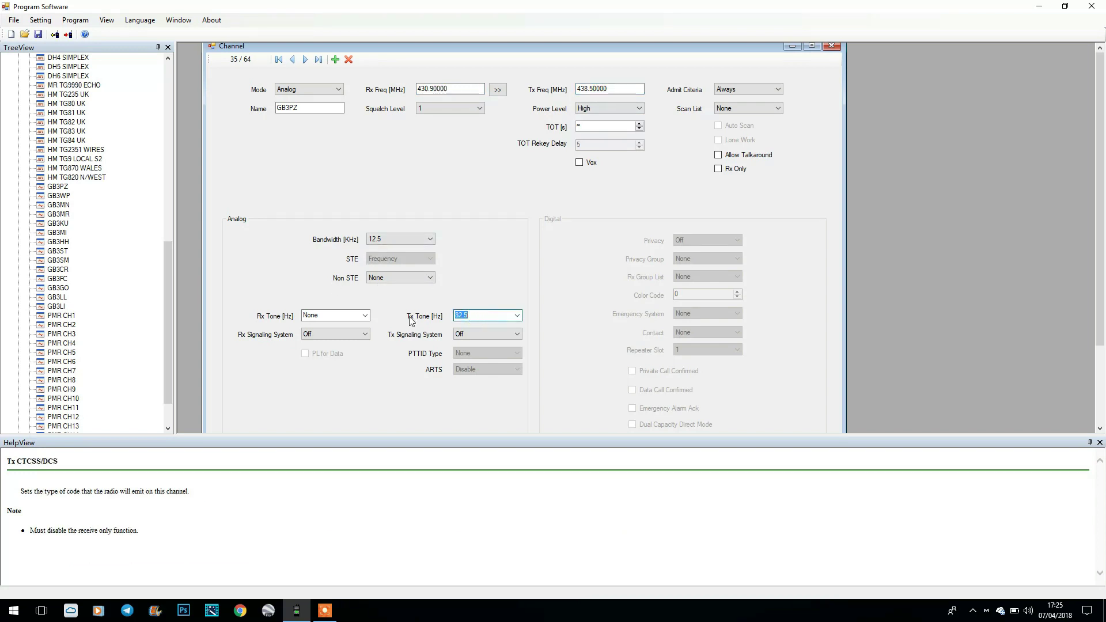
- Open the PMR CH1 channel and review its Tx Tone and its Rx and Tx frequencies
{"action": "left_click_drag", "start_coordinate": [169, 305], "coordinate": [171, 335]}
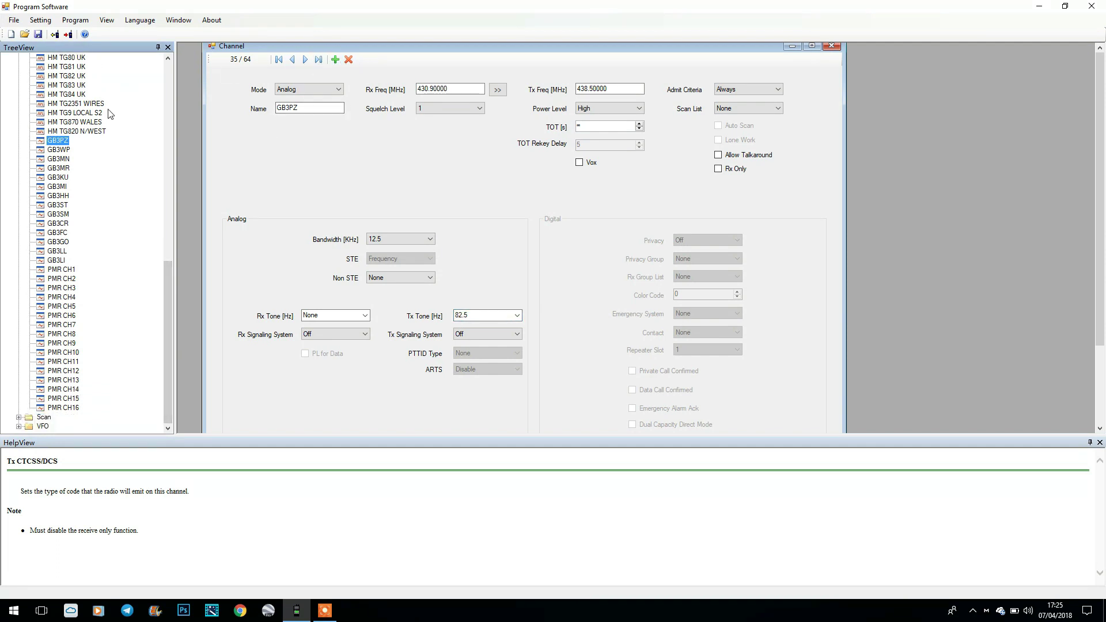
{"action": "left_click", "coordinate": [59, 271]}
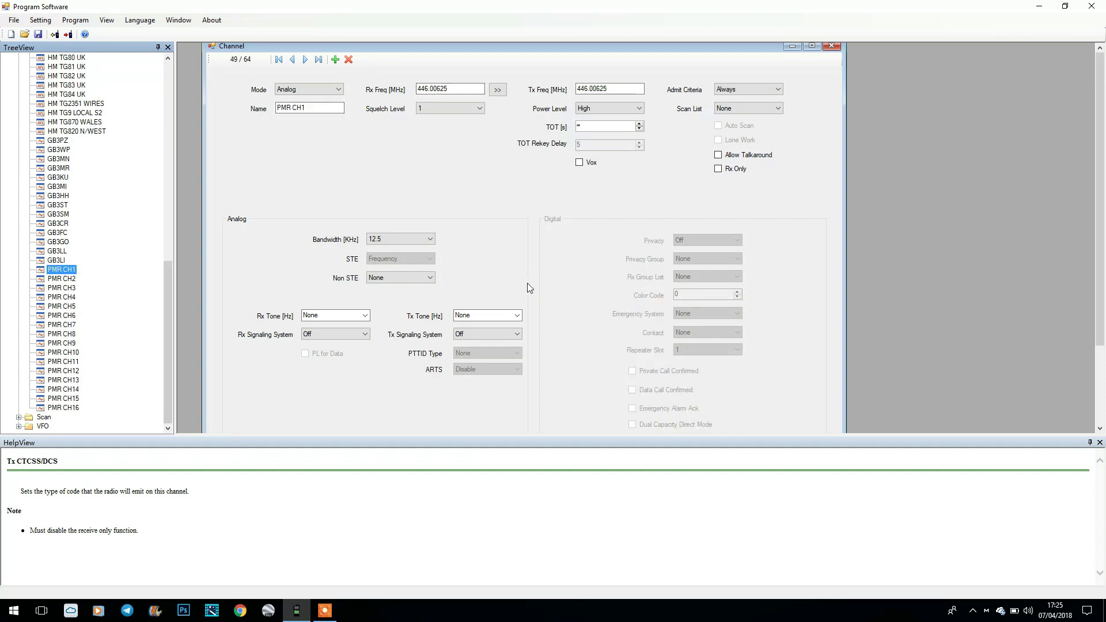
{"action": "left_click", "coordinate": [506, 315]}
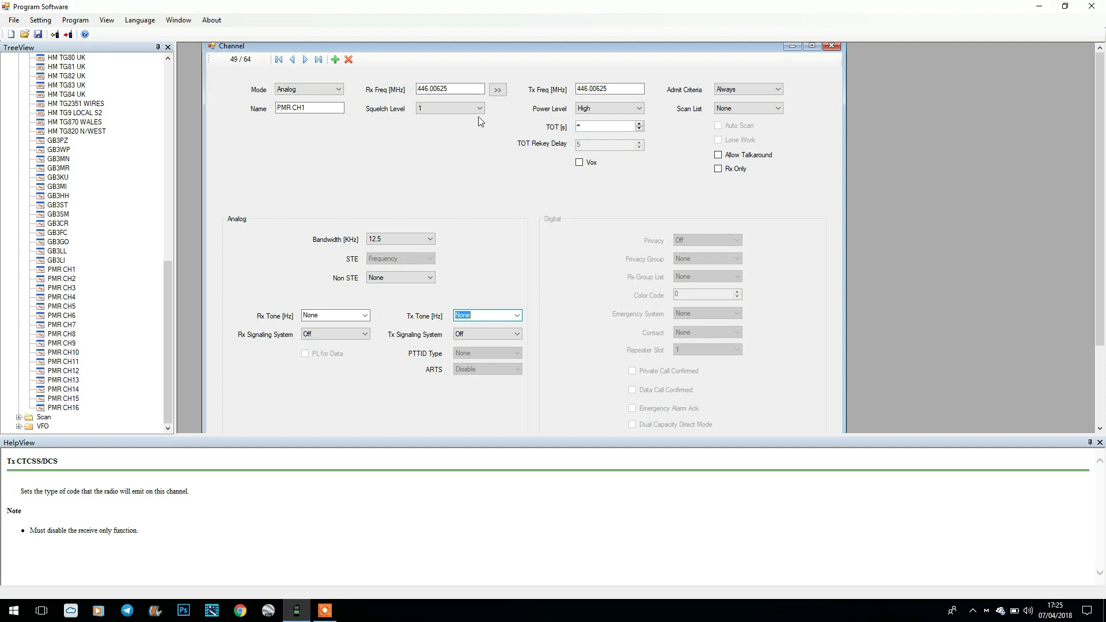
{"action": "left_click", "coordinate": [470, 88]}
{"action": "left_click", "coordinate": [594, 89]}
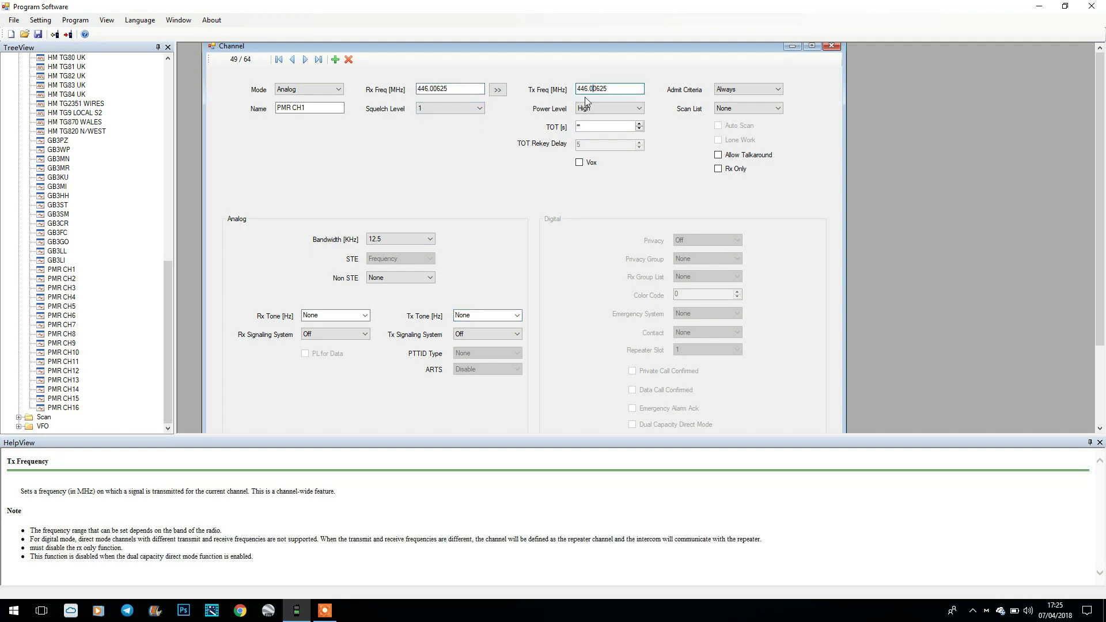
- Expand the Scan and VFO folders to view their entries, return to the start of the settings tree, and slightly shrink the help pane
{"action": "left_click", "coordinate": [19, 418]}
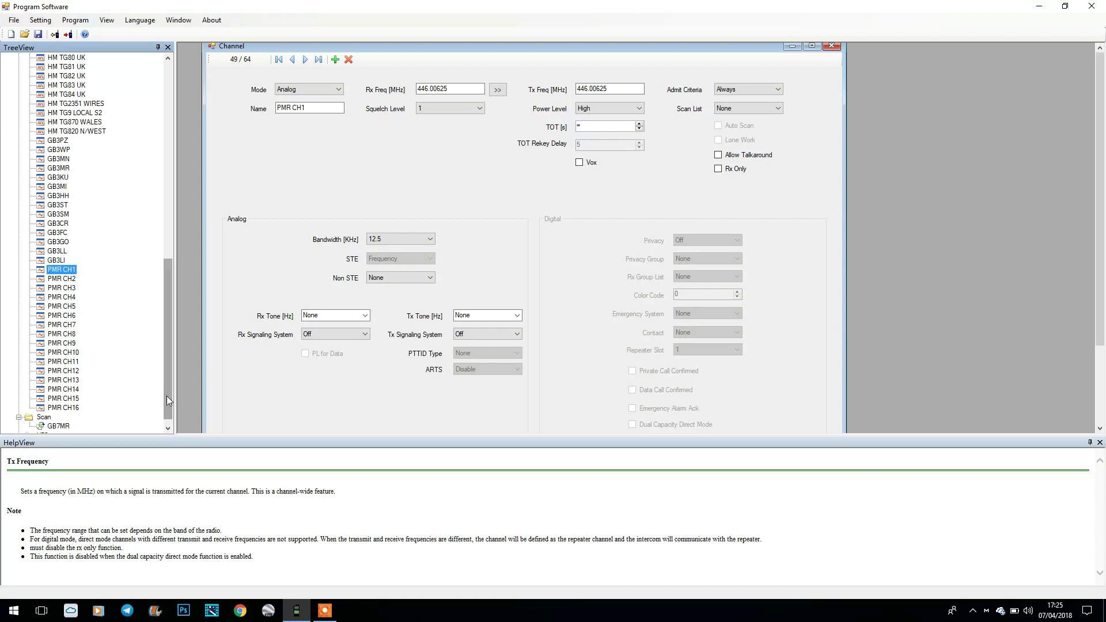
{"action": "left_click_drag", "start_coordinate": [165, 395], "coordinate": [126, 437]}
{"action": "left_click", "coordinate": [19, 426]}
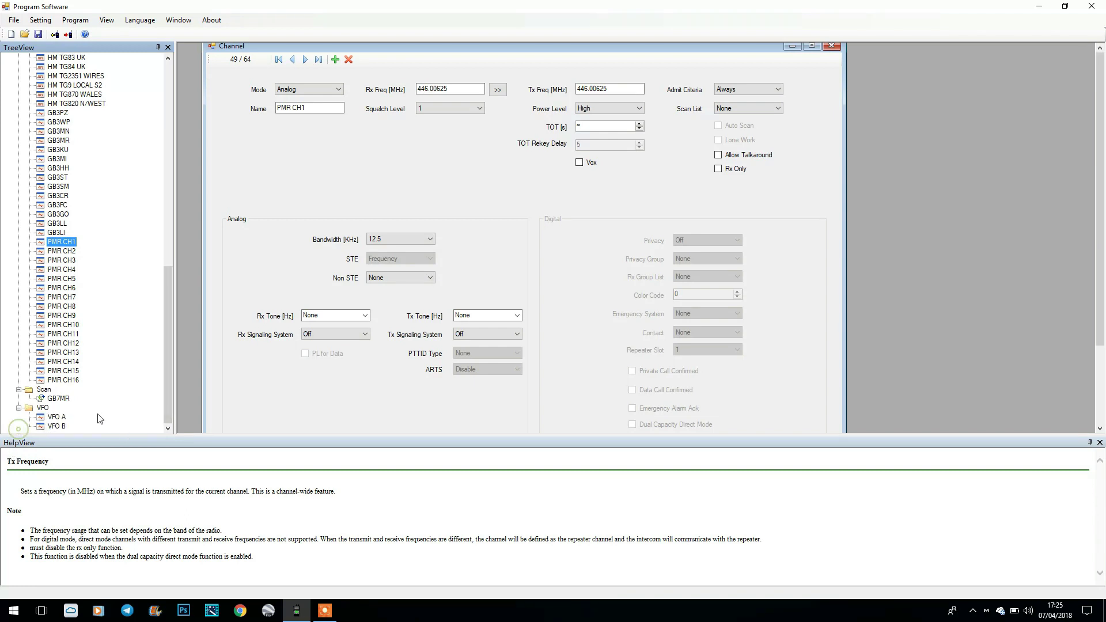
{"action": "left_click_drag", "start_coordinate": [164, 409], "coordinate": [168, 203]}
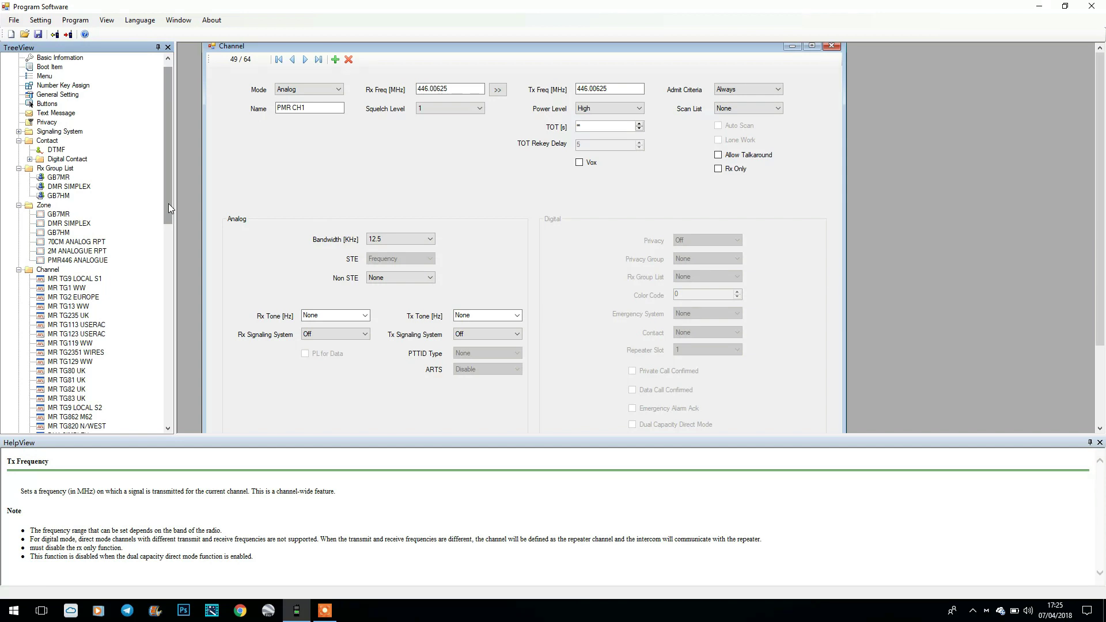
{"action": "left_click_drag", "start_coordinate": [167, 192], "coordinate": [168, 139]}
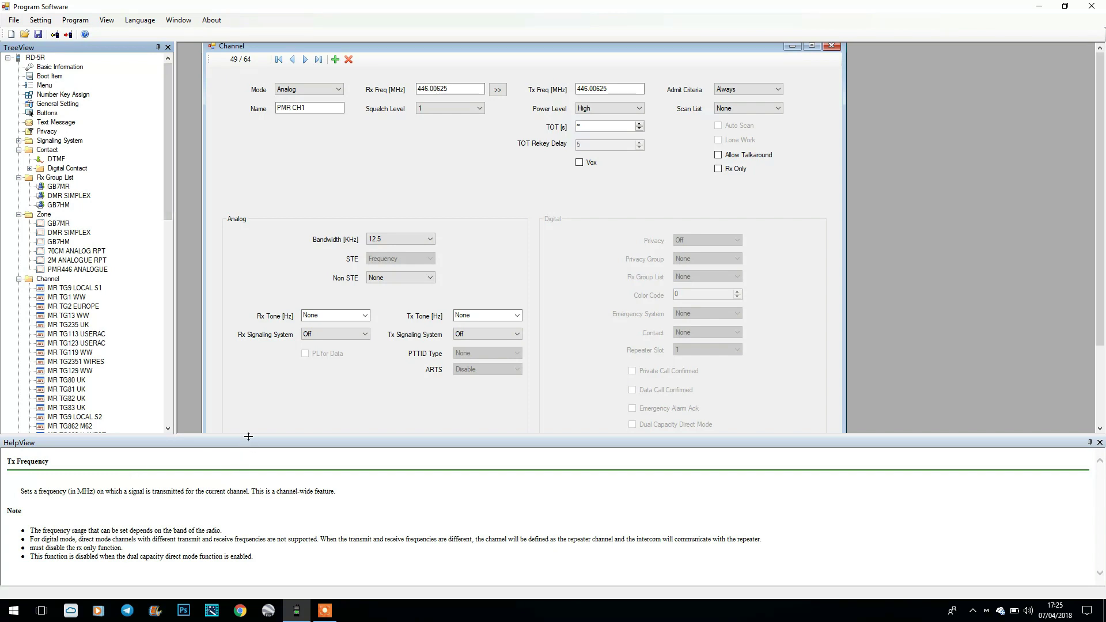
{"action": "left_click_drag", "start_coordinate": [249, 437], "coordinate": [248, 448]}
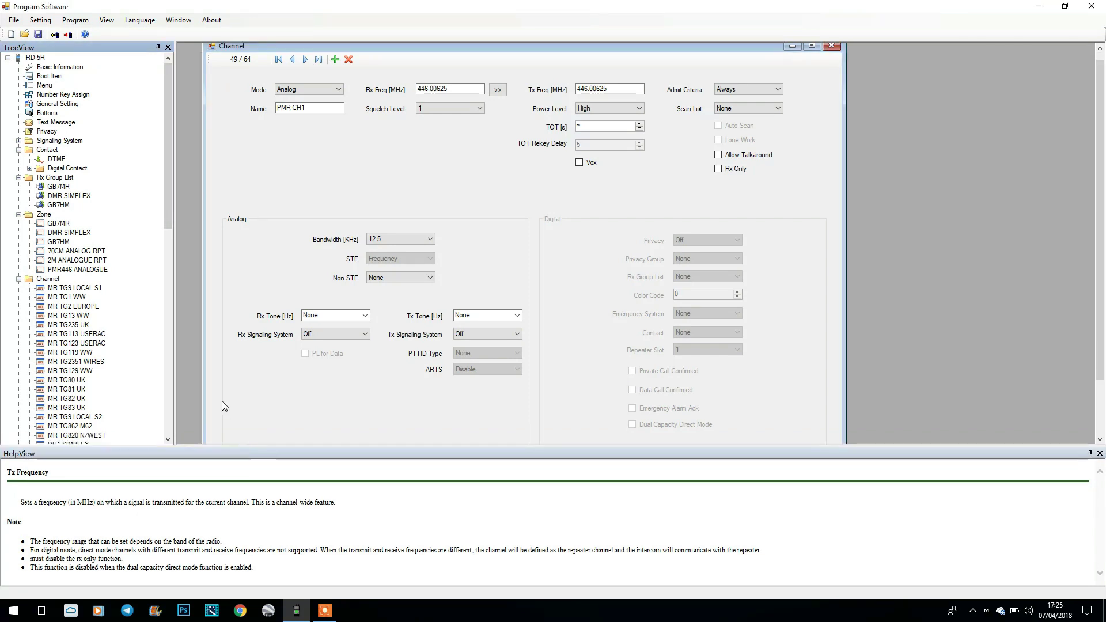